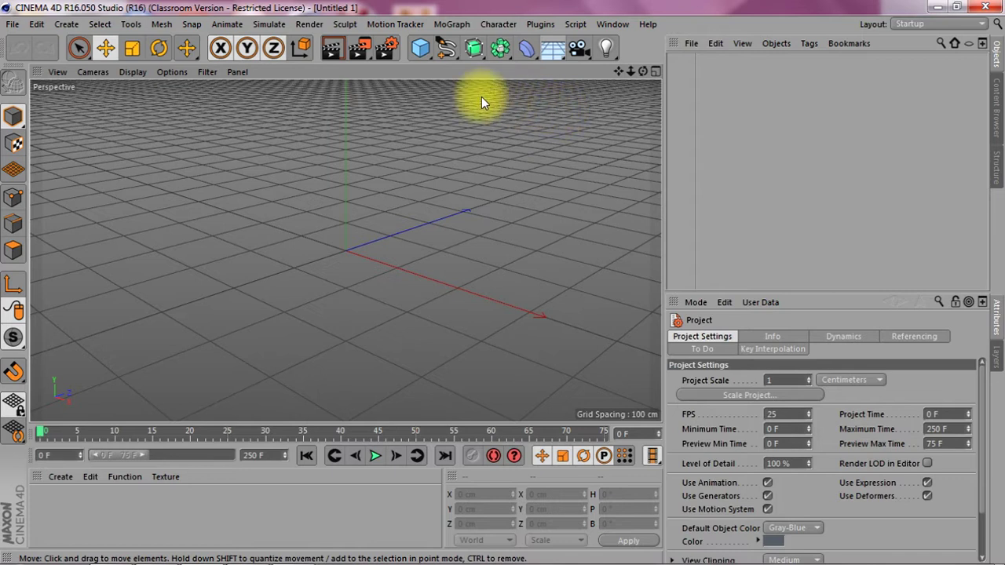
Step: Add a default 200 cm Cube primitive from the top toolbar
{"action": "left_click", "coordinate": [422, 49]}
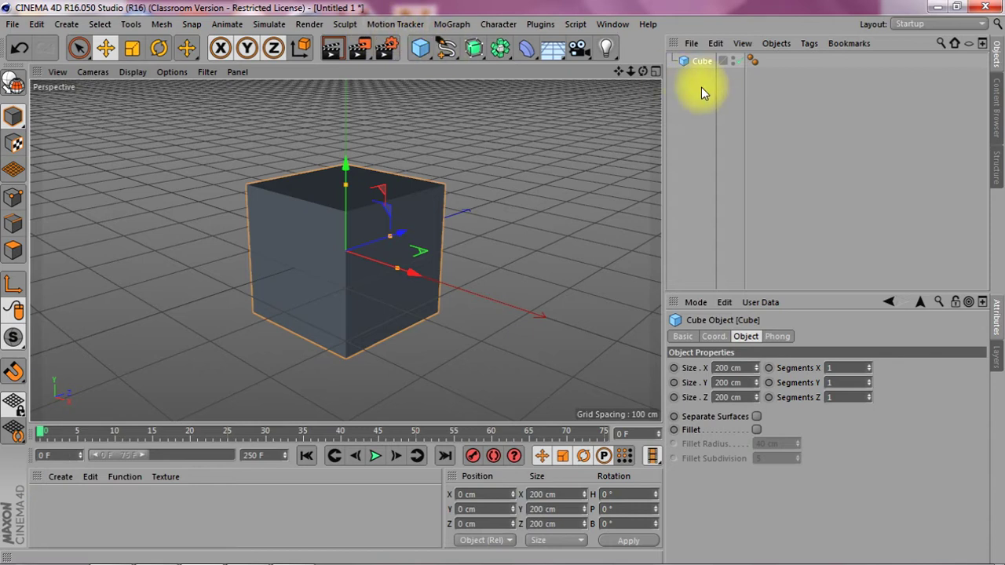
Step: Apply Simulate > Hair Objects > Add Hair to the cube, creating eight guides and a Hair material
{"action": "left_click", "coordinate": [270, 24]}
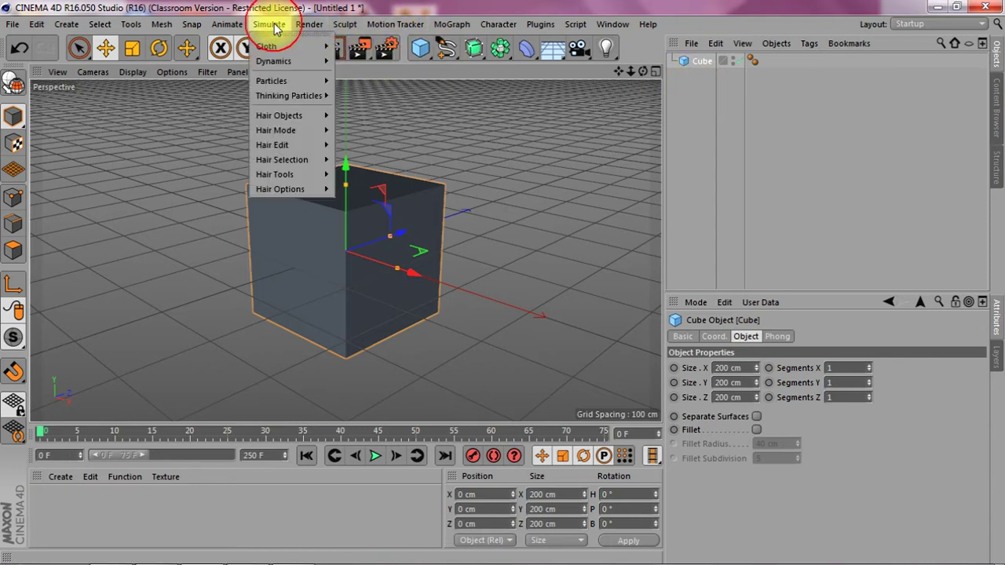
{"action": "mouse_move", "coordinate": [281, 116]}
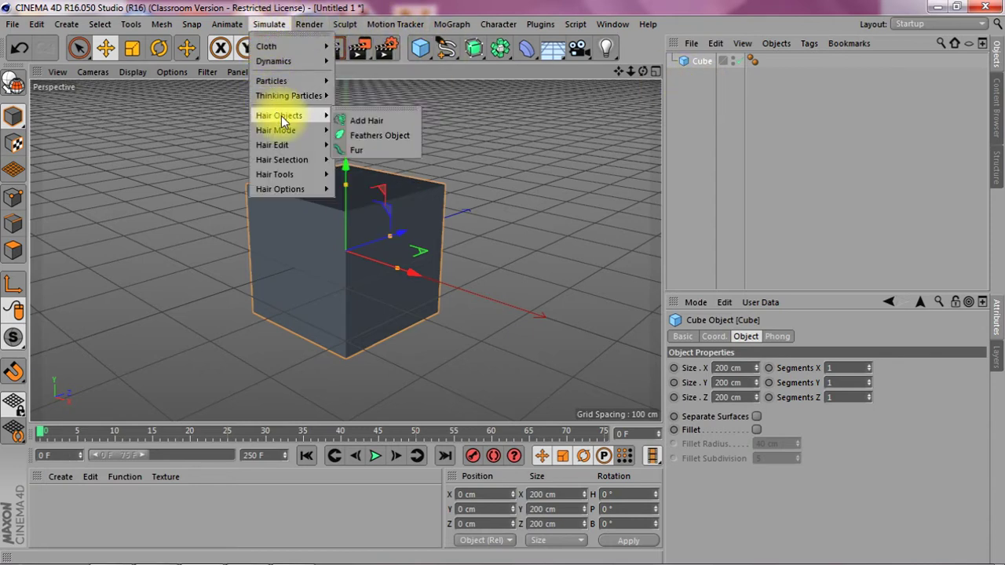
{"action": "left_click", "coordinate": [372, 121]}
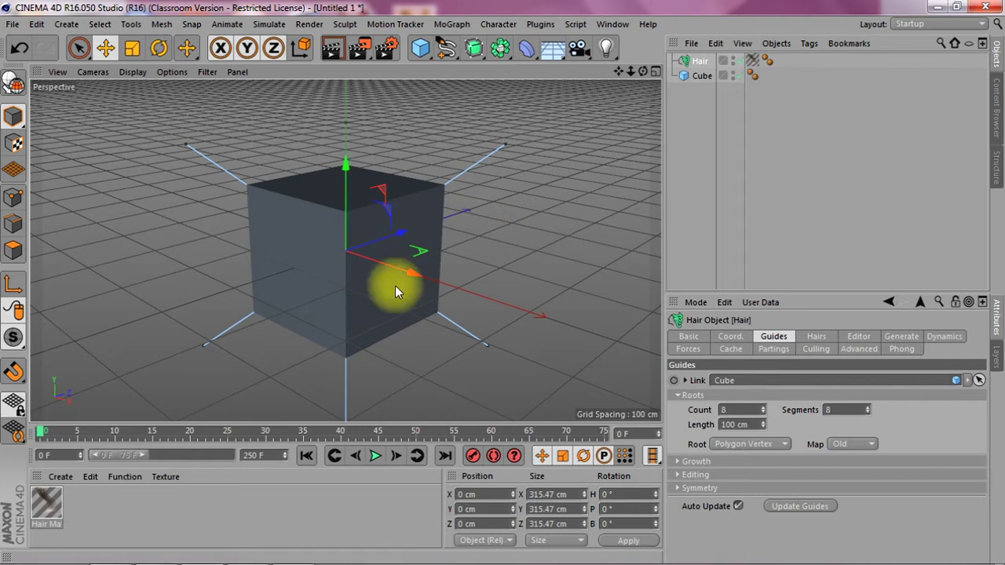
Step: Disable the Hair Mat's Color and Specular channels
{"action": "double_click", "coordinate": [49, 507]}
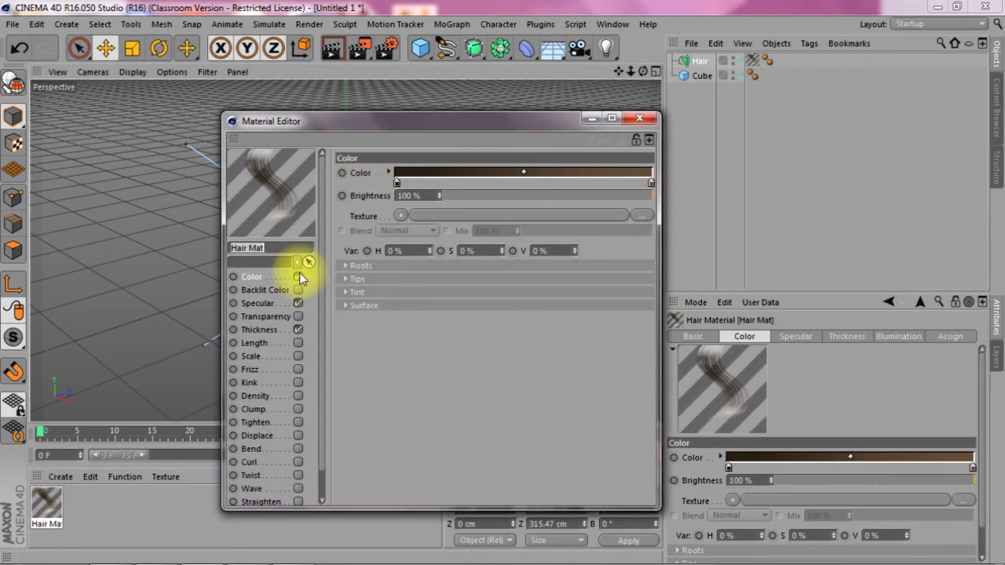
{"action": "left_click", "coordinate": [299, 276]}
{"action": "left_click", "coordinate": [298, 303]}
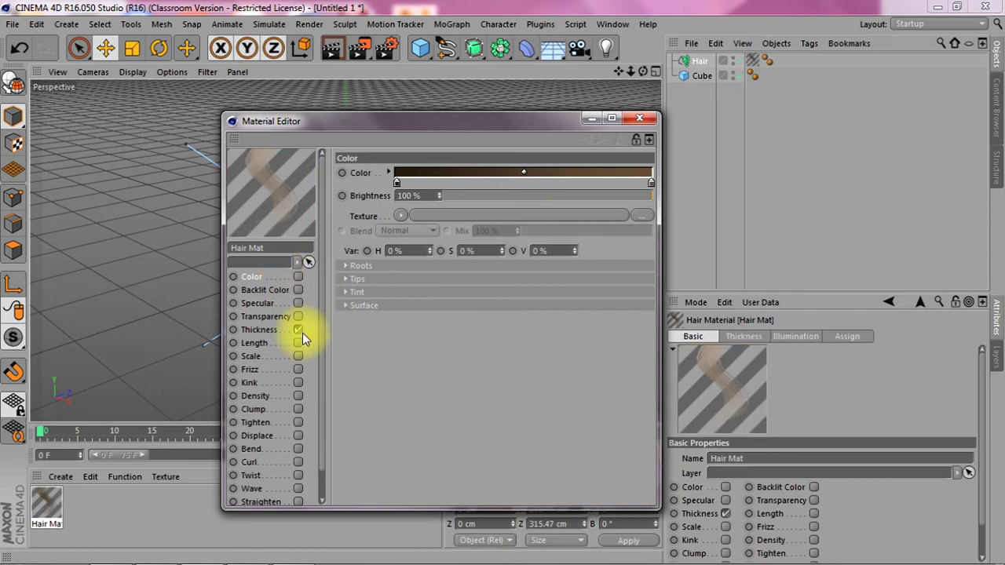
Step: Set the Hair Mat's Thickness to 30 cm at both root and tip
{"action": "left_click", "coordinate": [268, 332]}
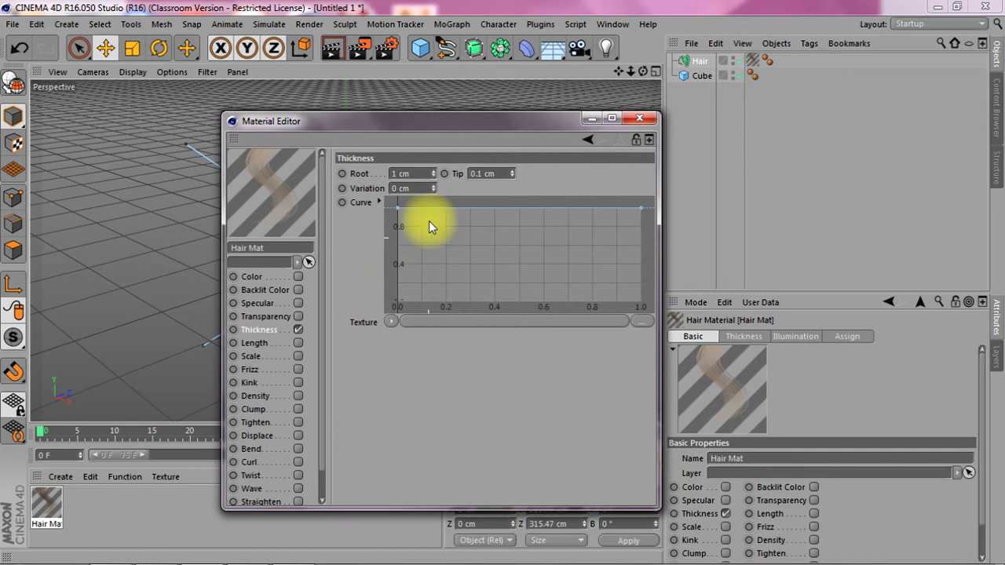
{"action": "left_click", "coordinate": [417, 175]}
{"action": "type", "text": "30"}
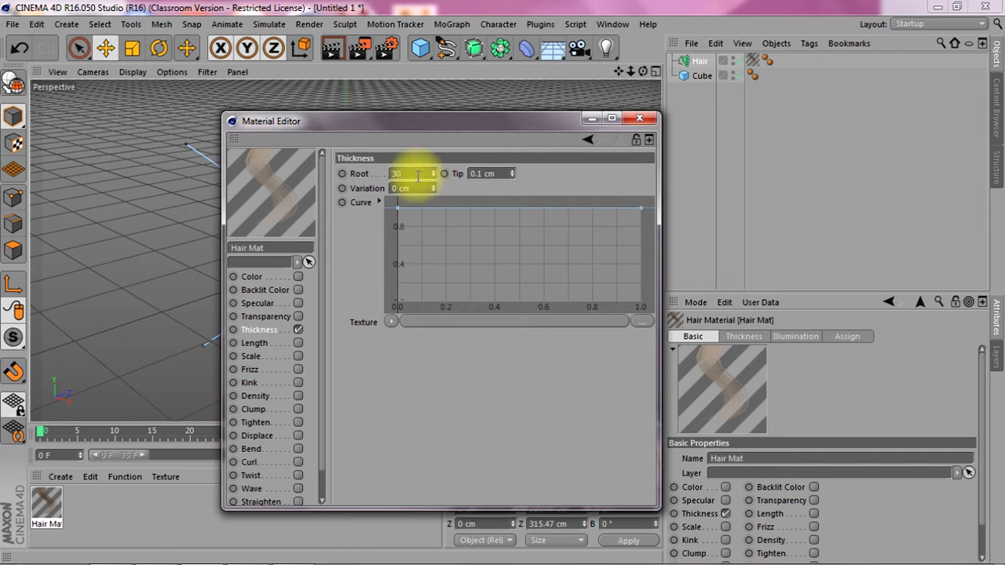
{"action": "key", "text": "Tab"}
{"action": "type", "text": "30"}
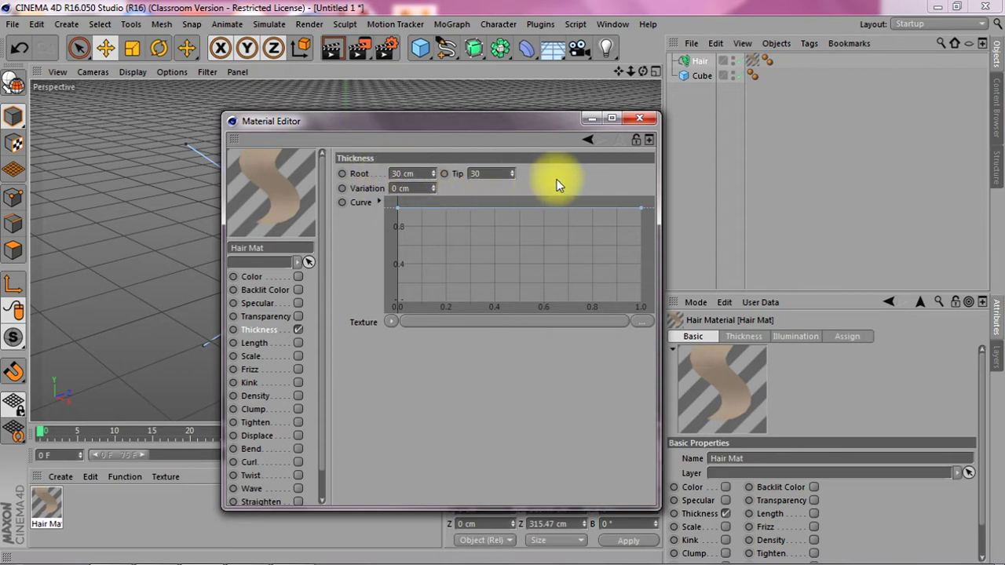
{"action": "key", "text": "Return"}
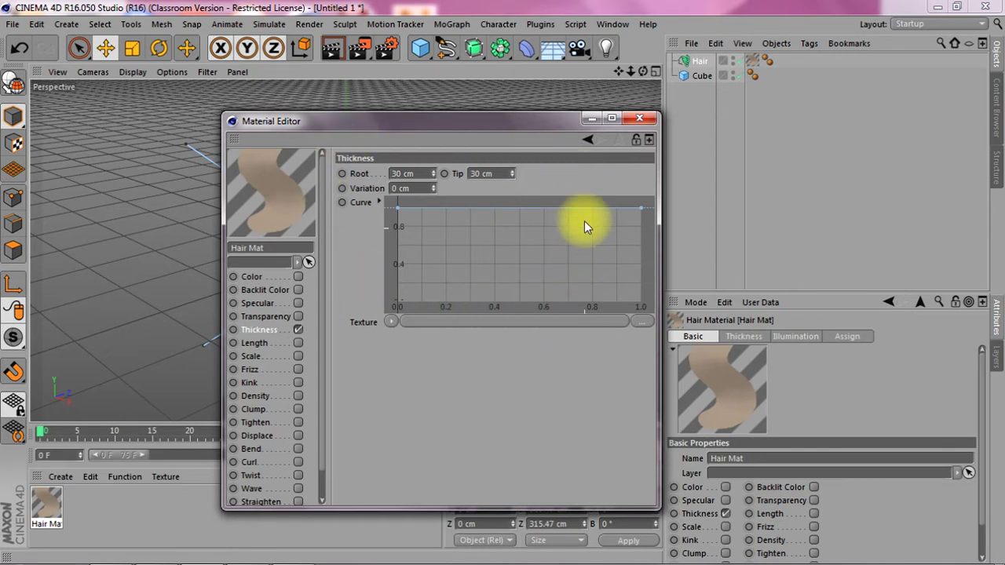
{"action": "left_click", "coordinate": [639, 118]}
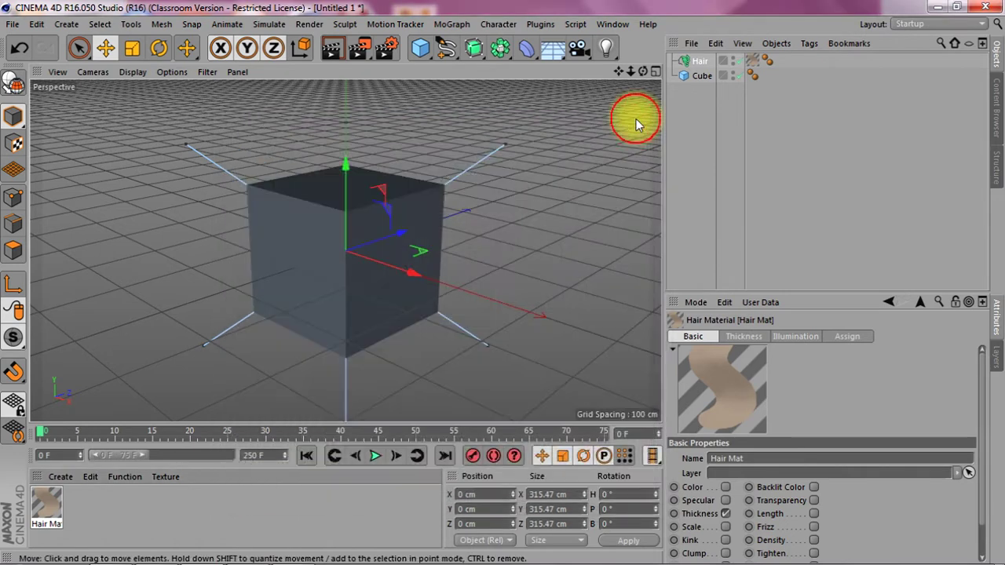
Step: Set the Hair object's guide Root to Polygon Center
{"action": "left_click", "coordinate": [696, 63]}
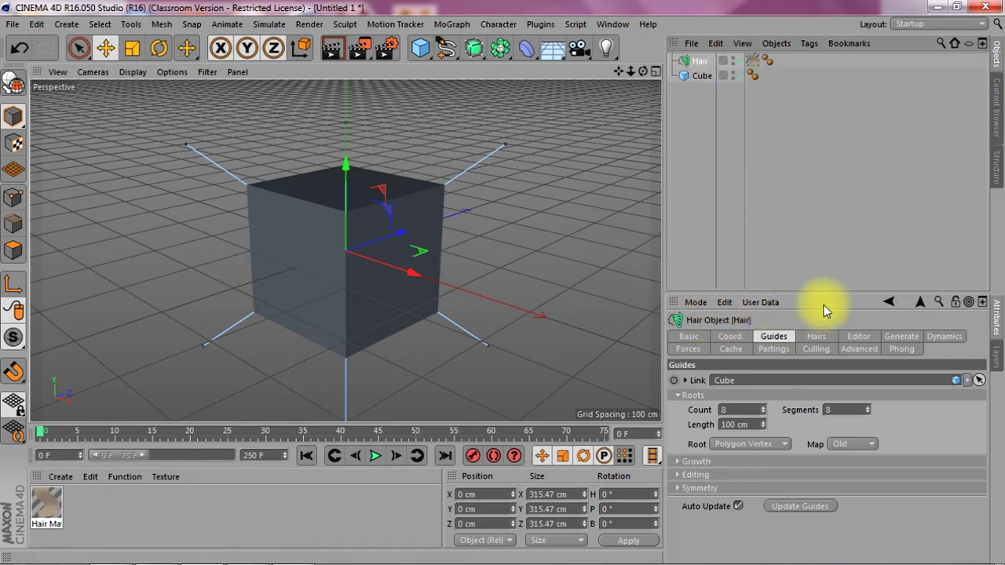
{"action": "left_click_drag", "start_coordinate": [826, 289], "coordinate": [818, 152]}
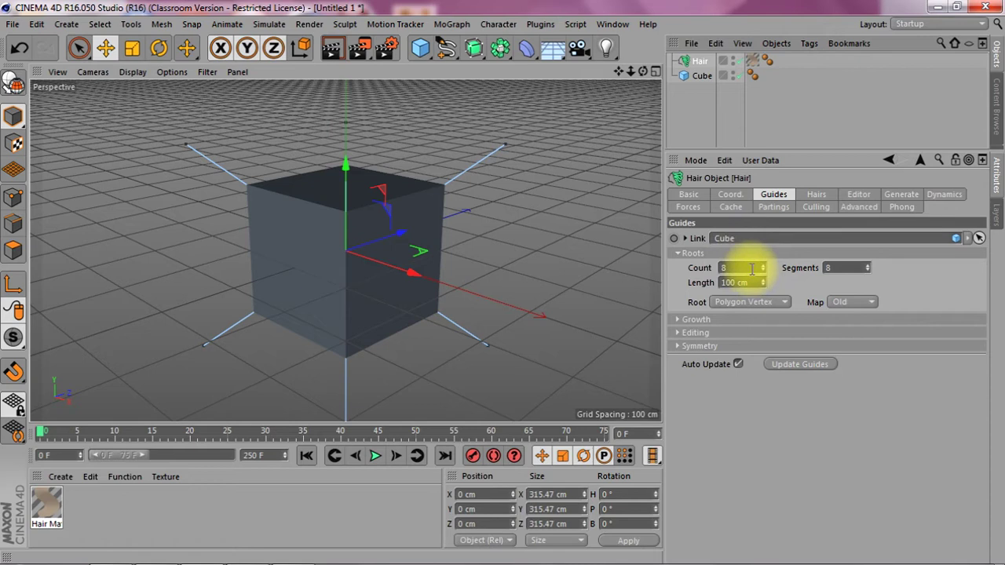
{"action": "left_click", "coordinate": [745, 302]}
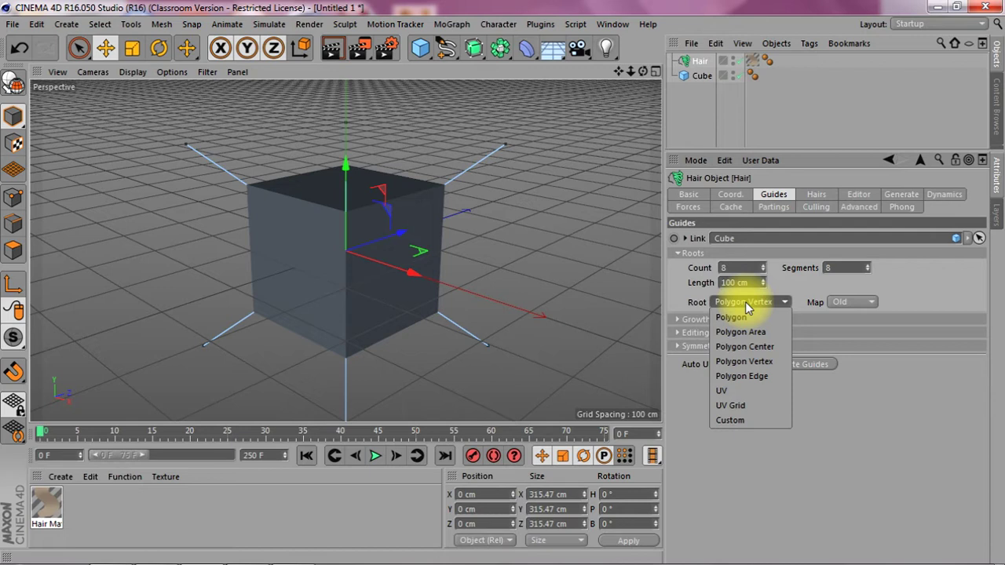
{"action": "left_click", "coordinate": [743, 346]}
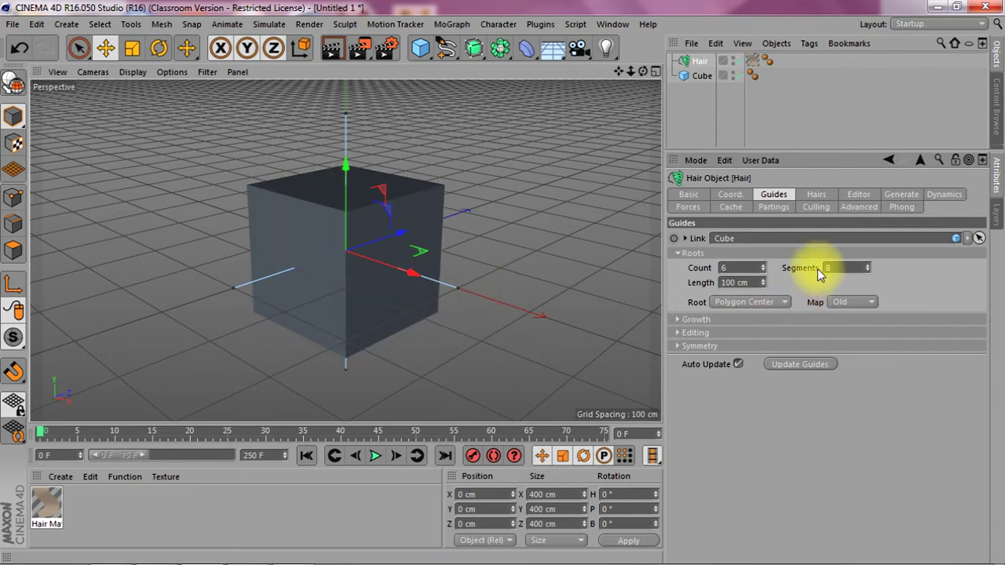
Step: Give each guide 16 segments and expand the Growth options
{"action": "double_click", "coordinate": [844, 268]}
{"action": "type", "text": "16"}
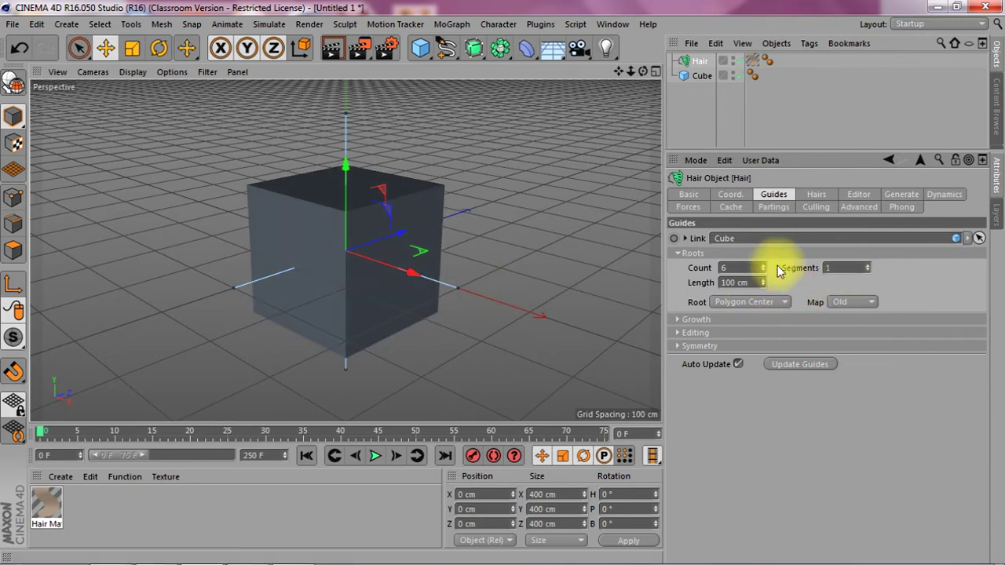
{"action": "key", "text": "Return"}
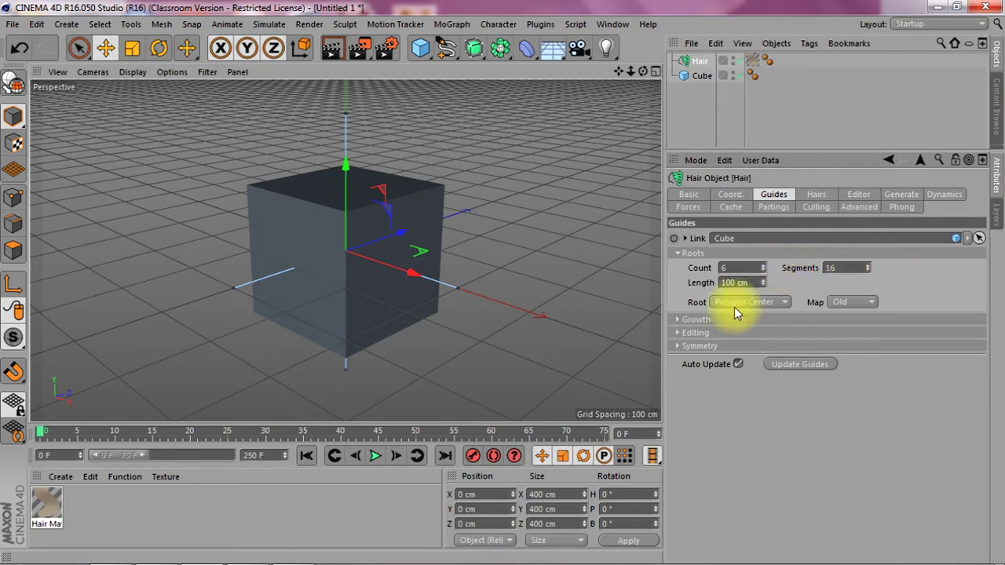
{"action": "left_click", "coordinate": [677, 319]}
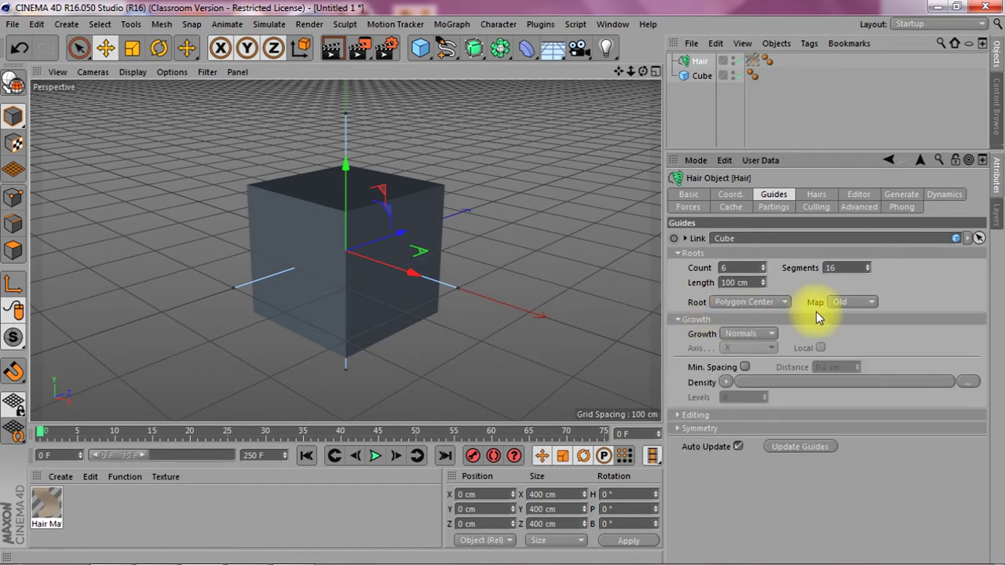
Step: In the Hairs tab, set the hair Root to As Guides and expand Growth
{"action": "left_click", "coordinate": [821, 194]}
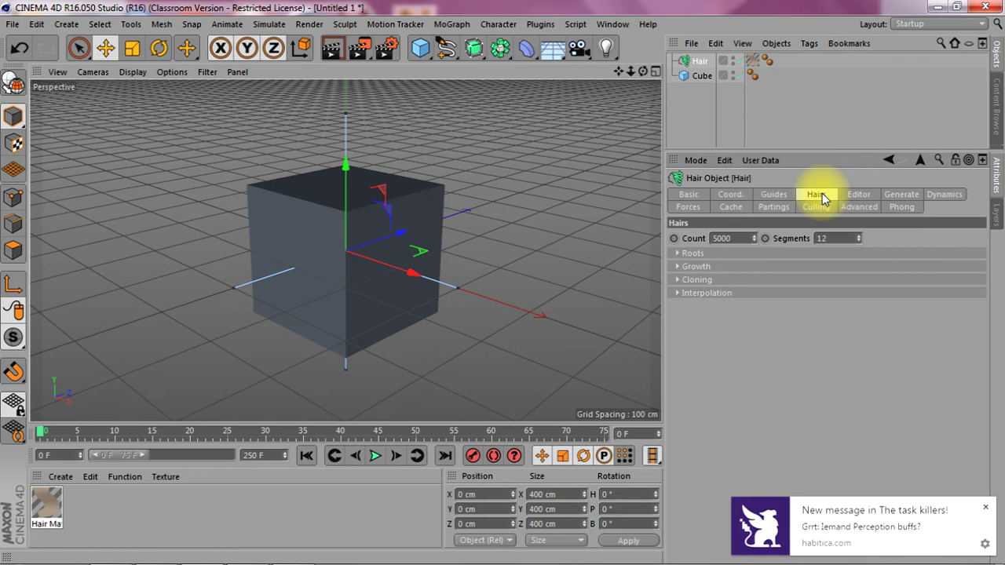
{"action": "left_click", "coordinate": [985, 508]}
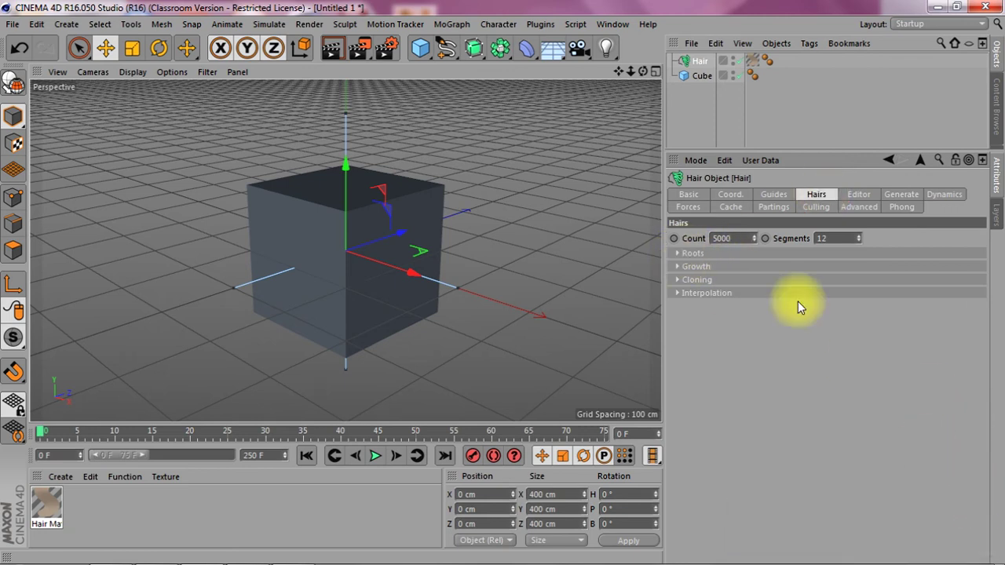
{"action": "left_click", "coordinate": [678, 254]}
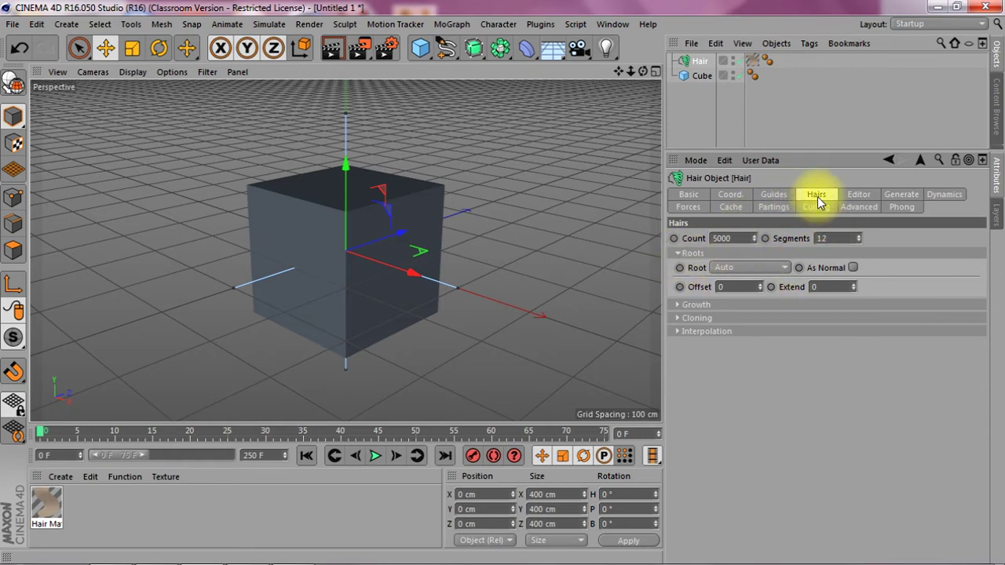
{"action": "left_click", "coordinate": [776, 271]}
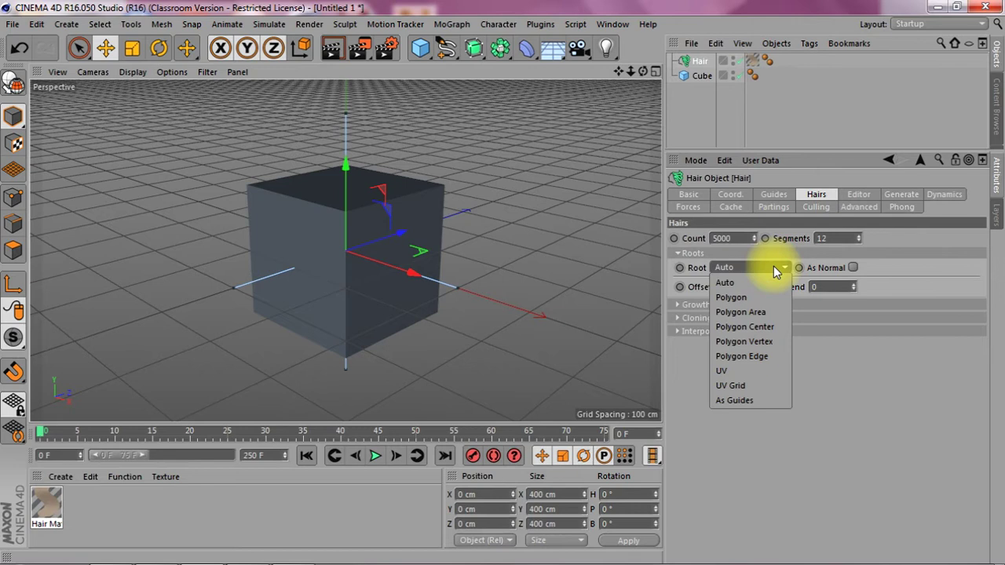
{"action": "left_click", "coordinate": [757, 400]}
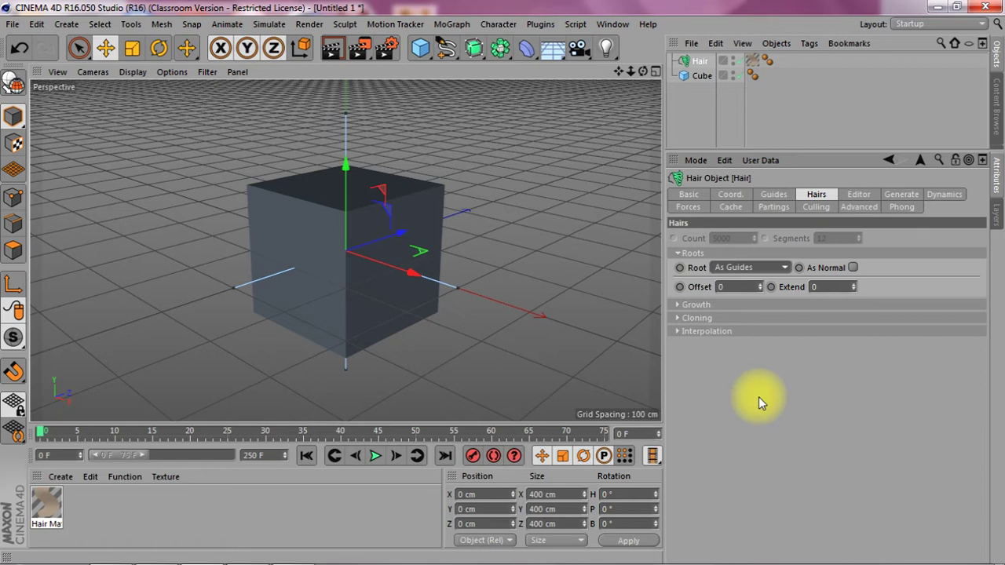
{"action": "left_click", "coordinate": [678, 305]}
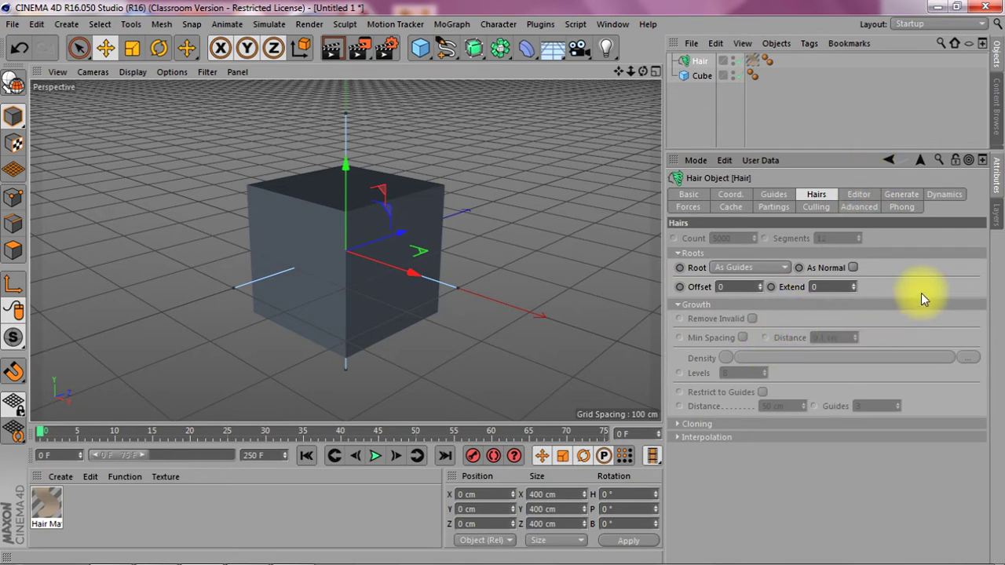
Step: Set the Hair's Generate Type to Instance and expand the Instance section
{"action": "left_click", "coordinate": [901, 196]}
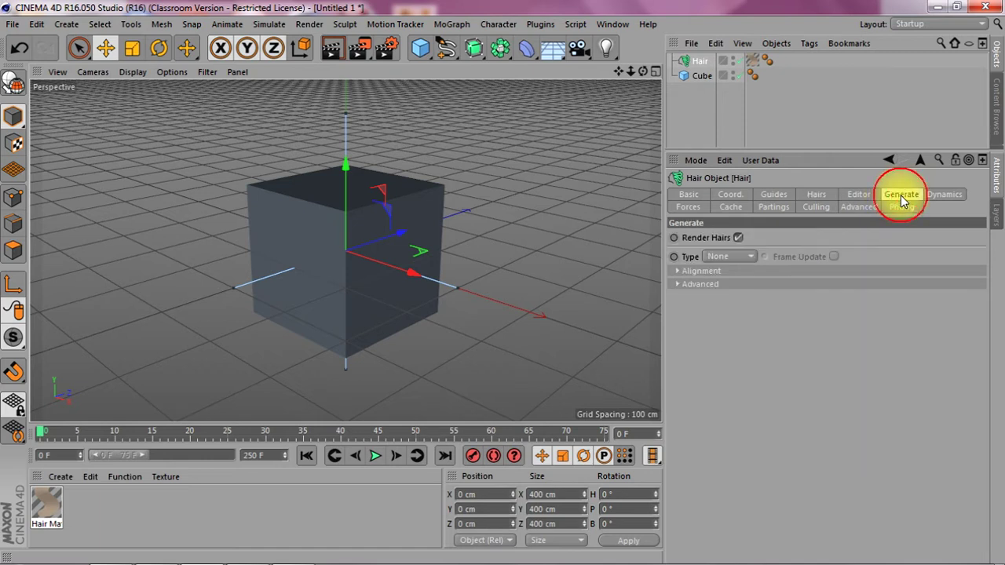
{"action": "left_click", "coordinate": [678, 271]}
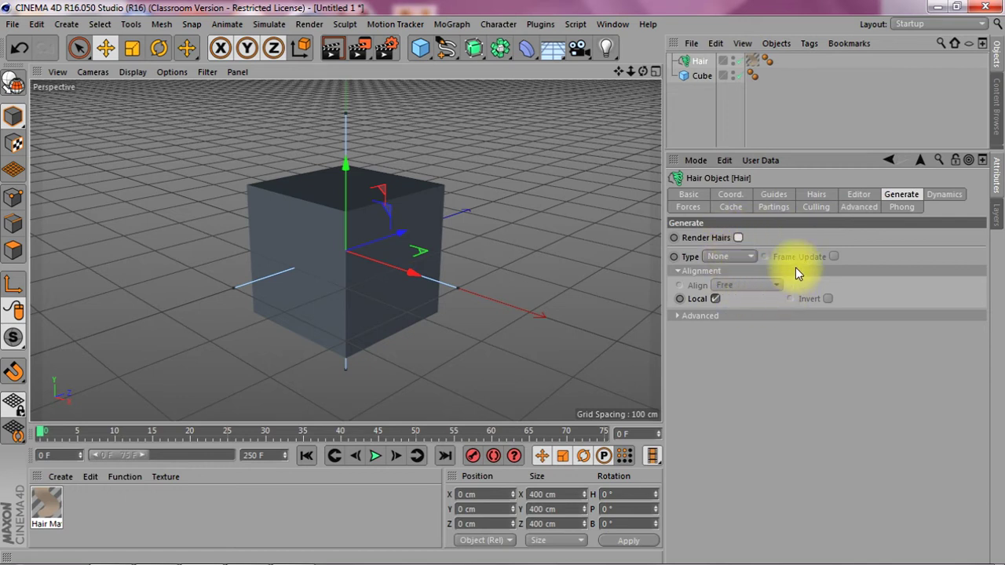
{"action": "left_click", "coordinate": [753, 258]}
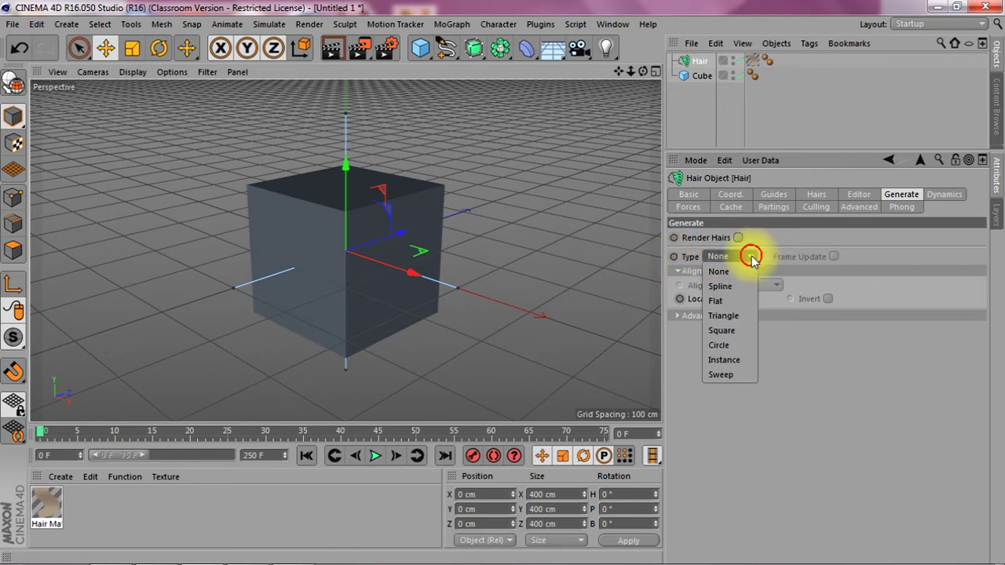
{"action": "left_click", "coordinate": [723, 360]}
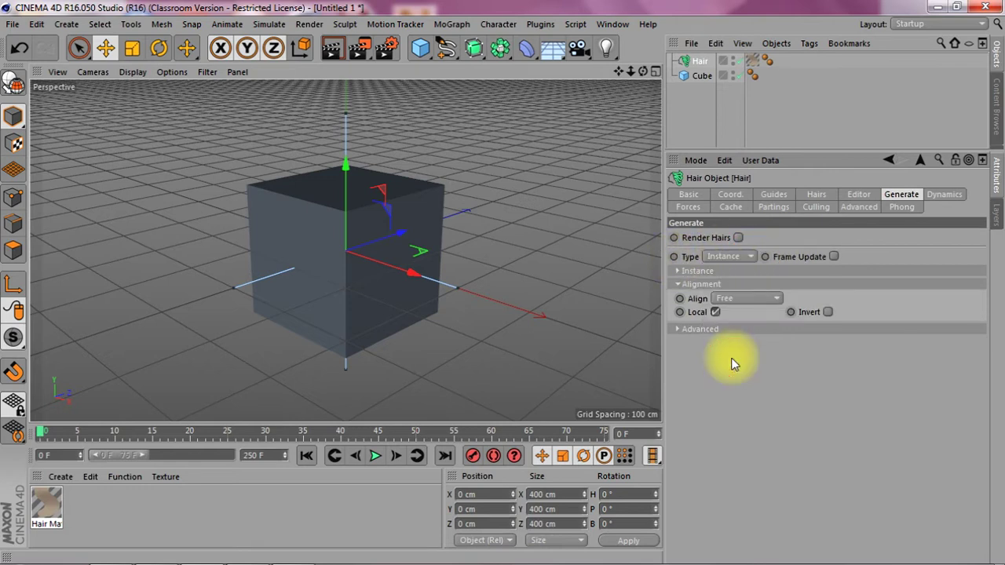
{"action": "left_click", "coordinate": [677, 271]}
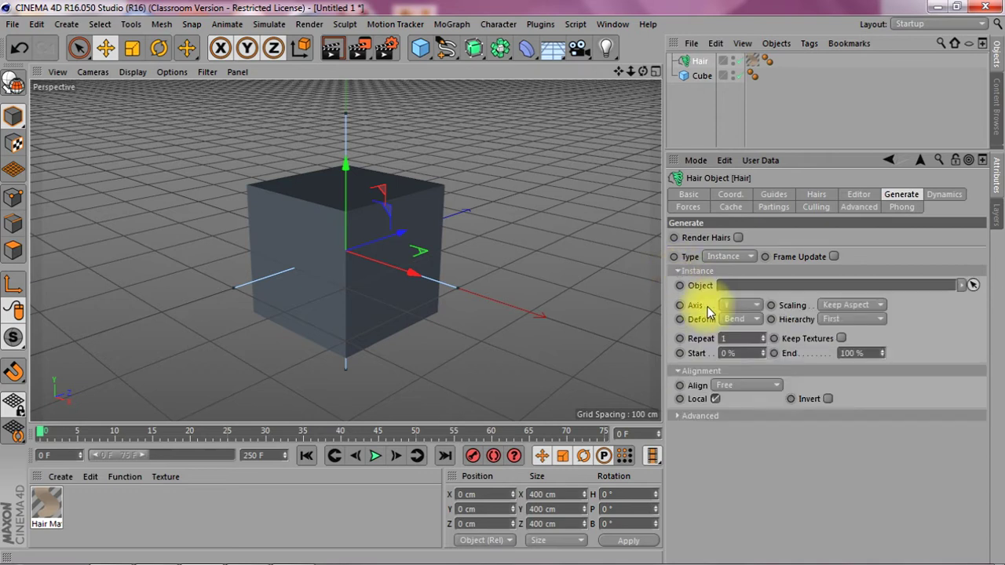
Step: Add a Cone with 30 cm bottom radius, 800 cm height, and 16 height and rotation segments
{"action": "left_click", "coordinate": [420, 47]}
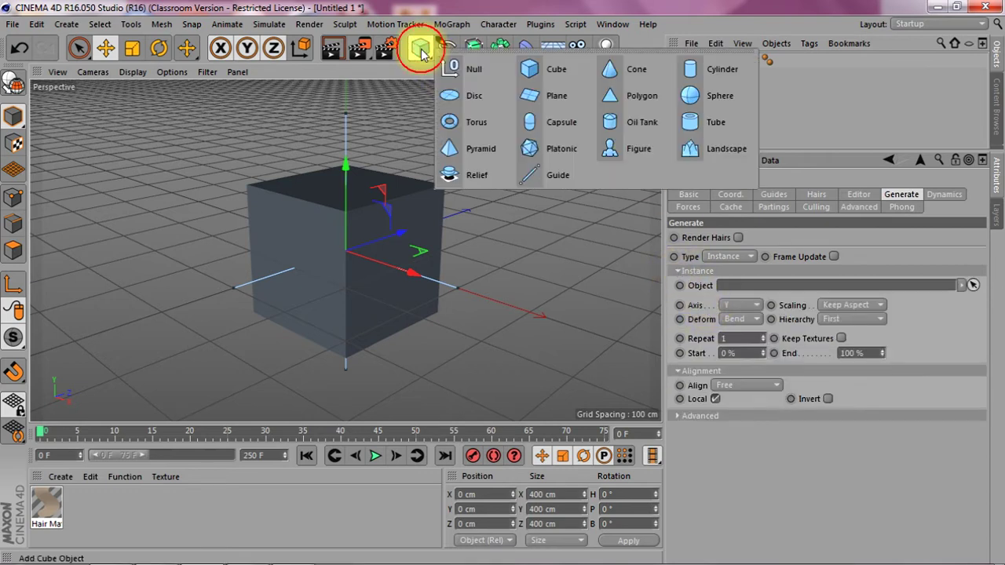
{"action": "left_click", "coordinate": [621, 74]}
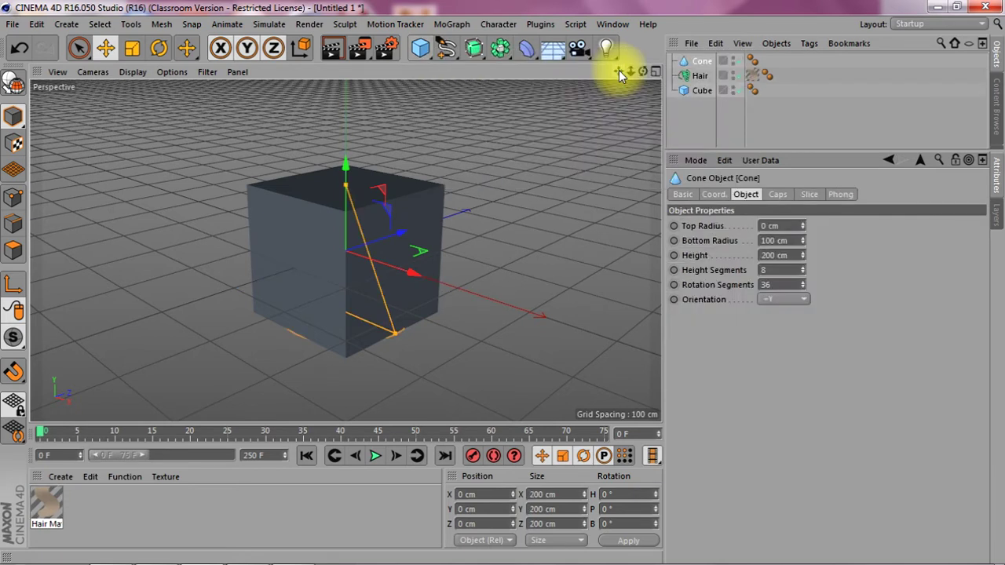
{"action": "left_click", "coordinate": [800, 241]}
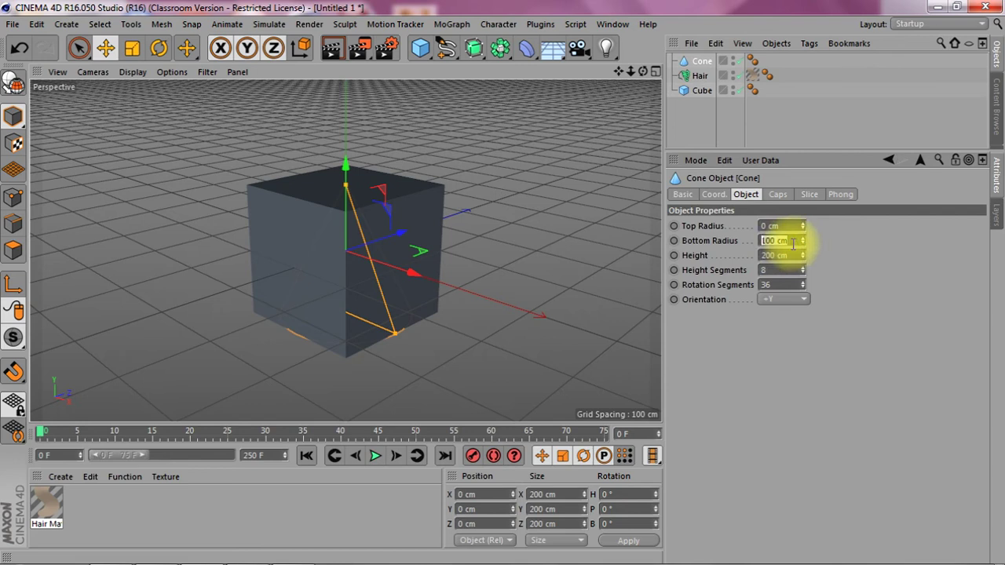
{"action": "type", "text": "30"}
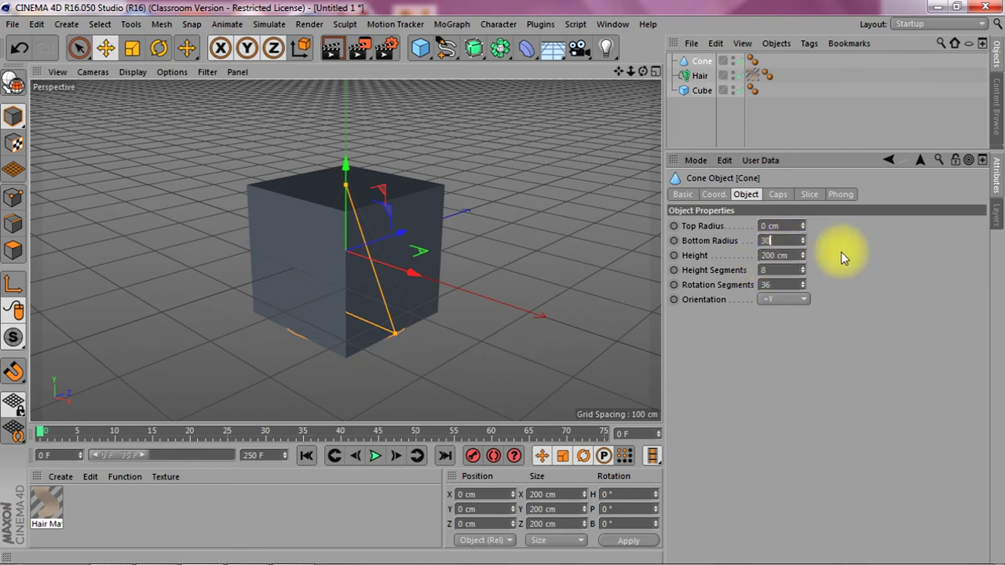
{"action": "left_click", "coordinate": [796, 257]}
{"action": "type", "text": "800"}
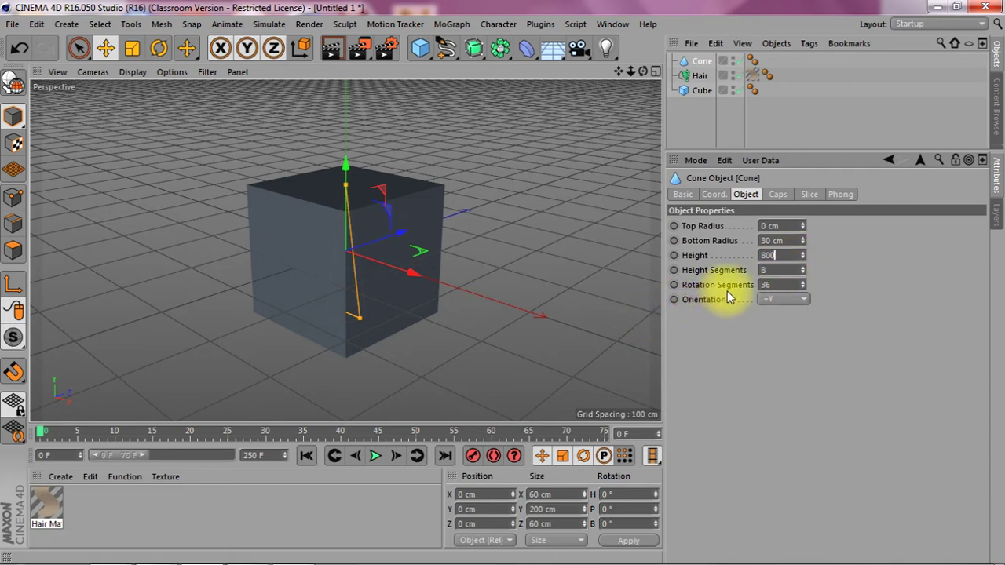
{"action": "left_click", "coordinate": [764, 270]}
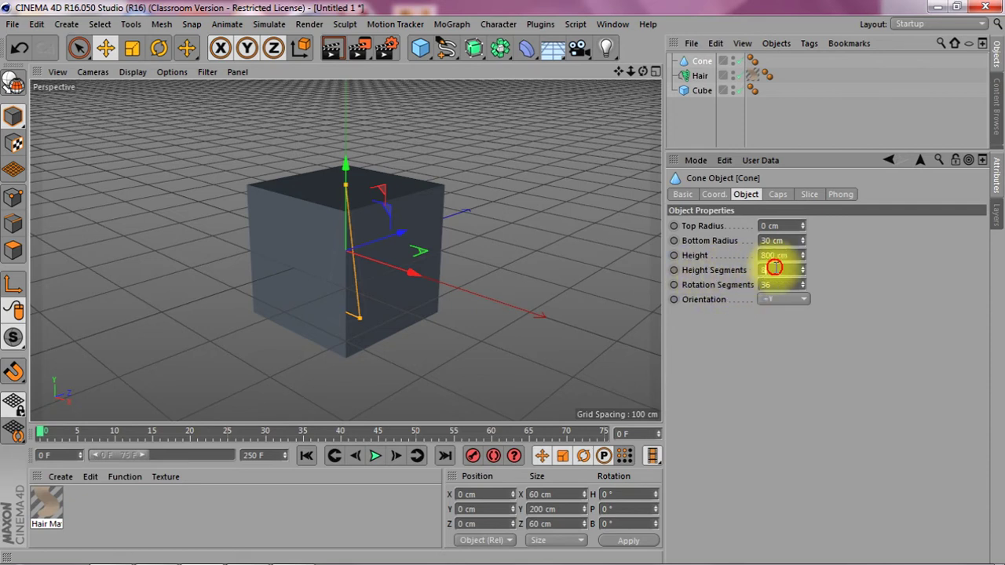
{"action": "type", "text": "16"}
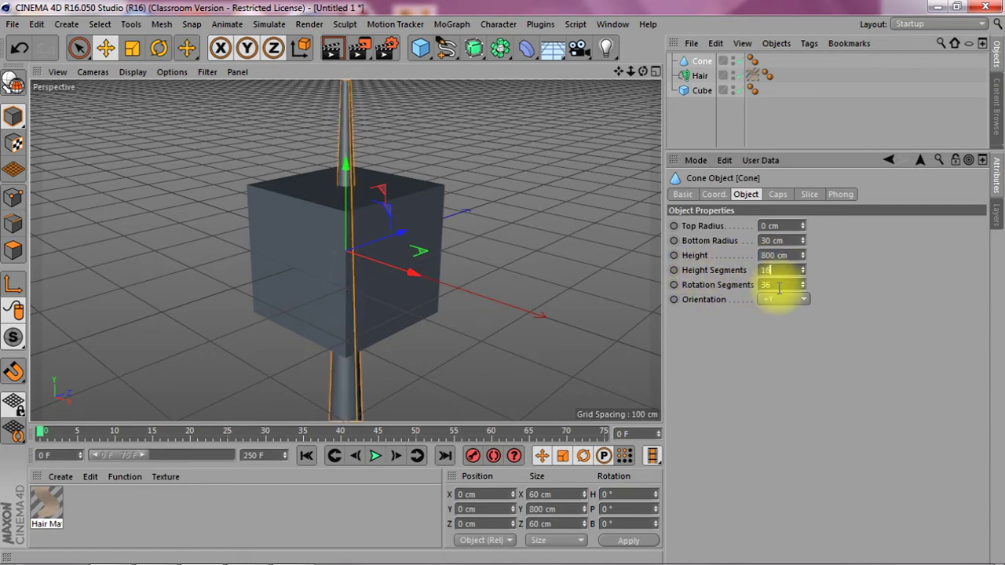
{"action": "left_click", "coordinate": [778, 285]}
{"action": "type", "text": "16"}
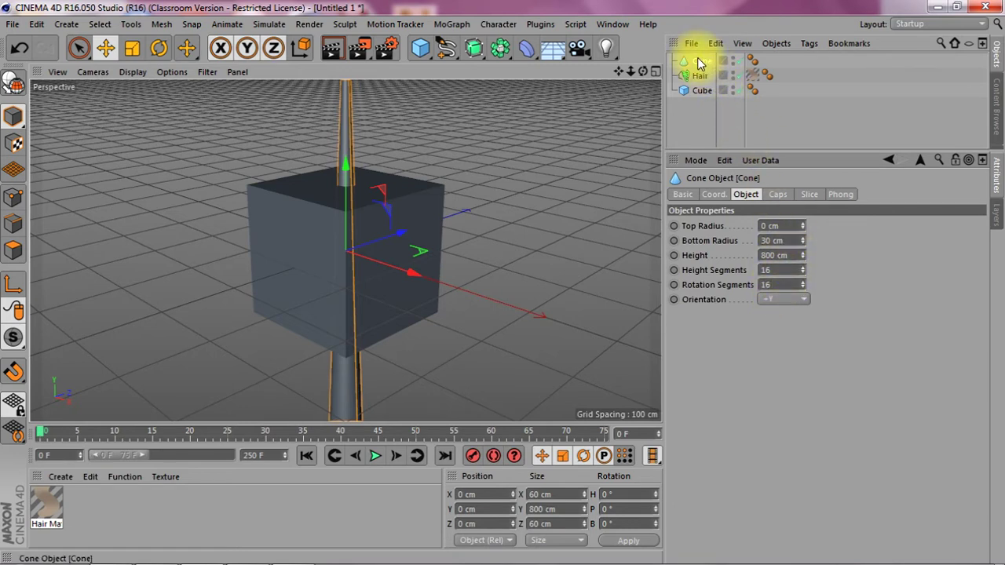
Step: Turn off the cone's caps and make it editable
{"action": "left_click", "coordinate": [778, 197]}
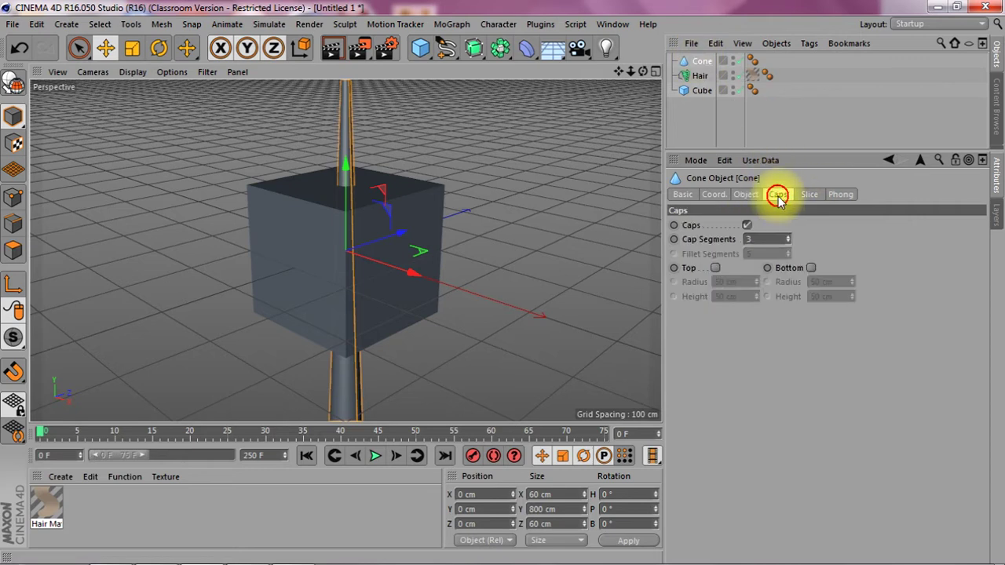
{"action": "left_click", "coordinate": [747, 226]}
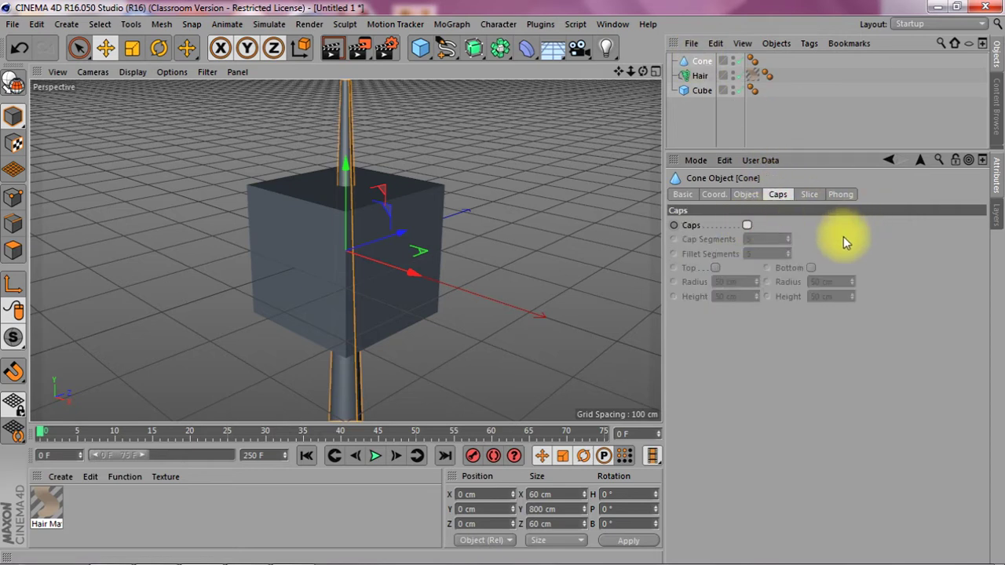
{"action": "left_click", "coordinate": [701, 66]}
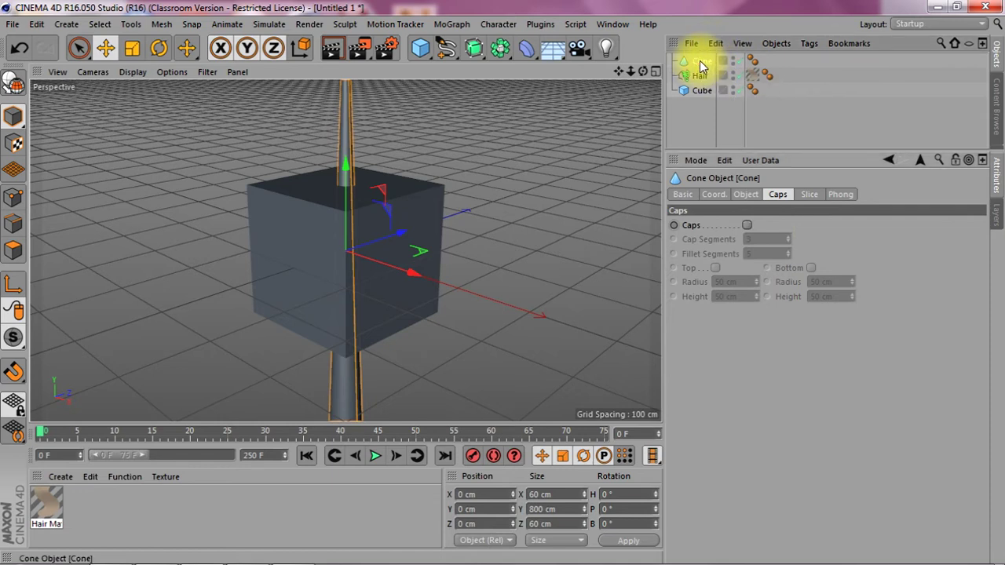
{"action": "key", "text": "c"}
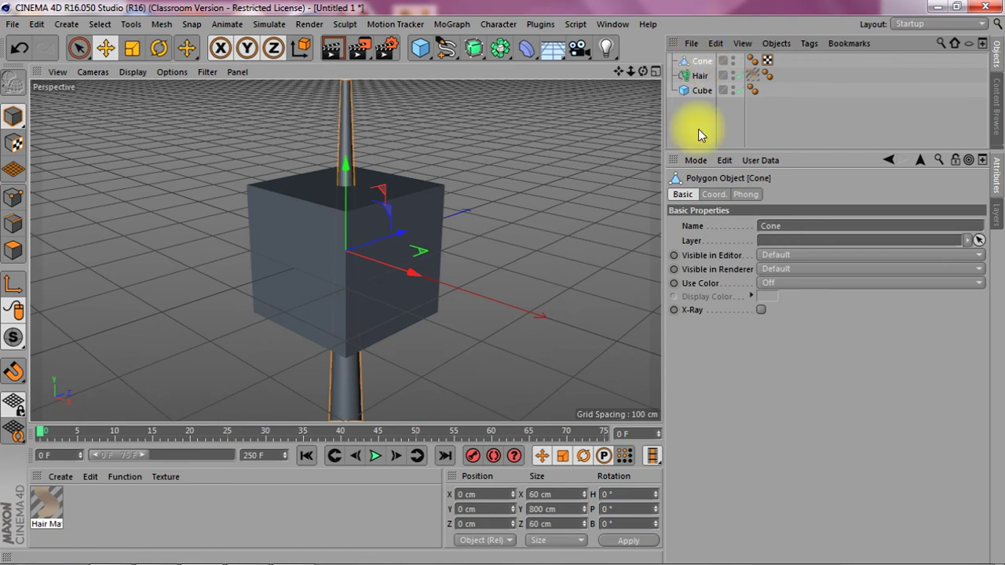
Step: Set the Cone as the Hair's Instance Object with Keep Textures enabled
{"action": "left_click", "coordinate": [703, 76]}
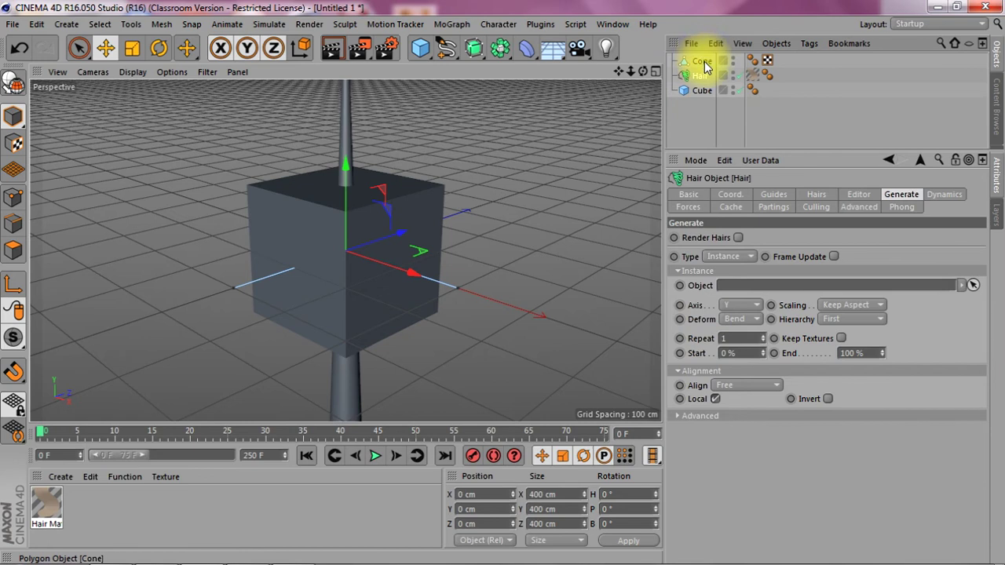
{"action": "left_click_drag", "start_coordinate": [762, 289], "coordinate": [762, 286]}
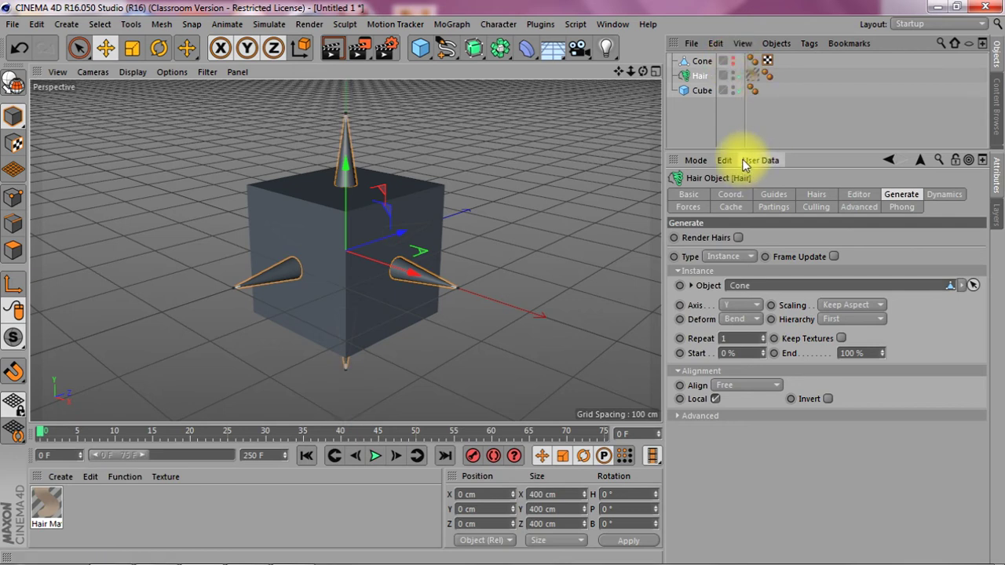
{"action": "left_click", "coordinate": [842, 338]}
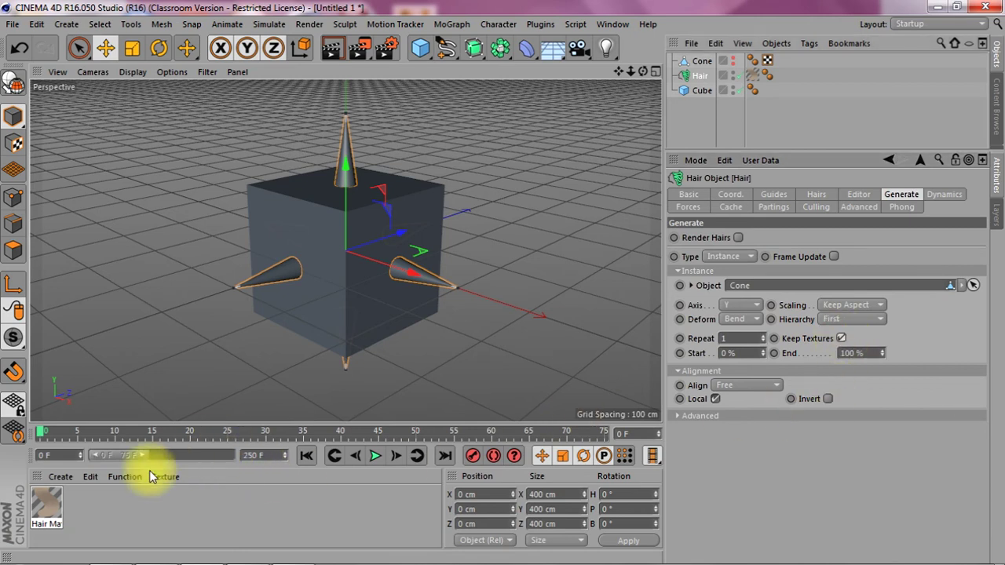
Step: Create a new pure red material and apply it to the Cone
{"action": "left_click", "coordinate": [58, 478]}
{"action": "left_click", "coordinate": [83, 353]}
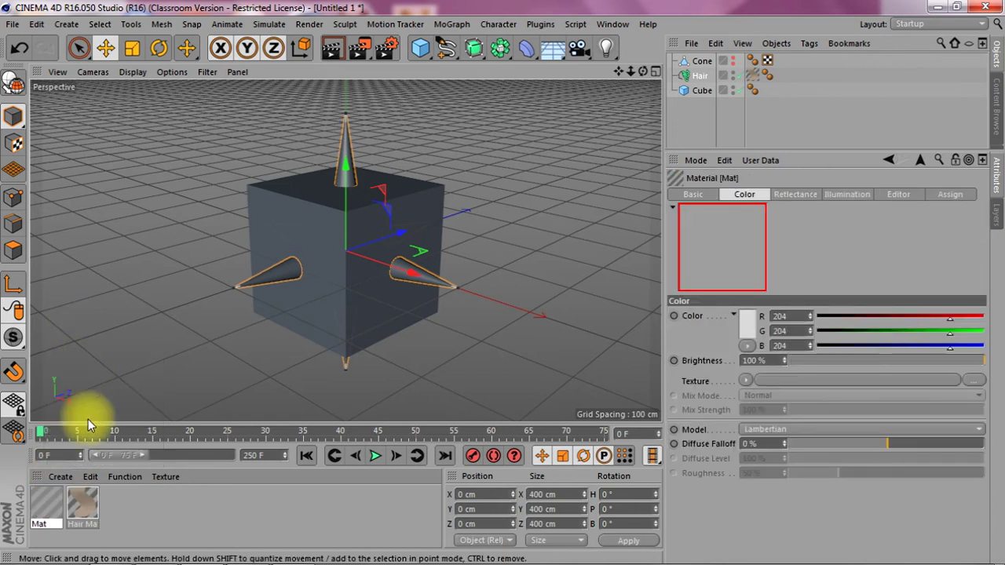
{"action": "double_click", "coordinate": [49, 514]}
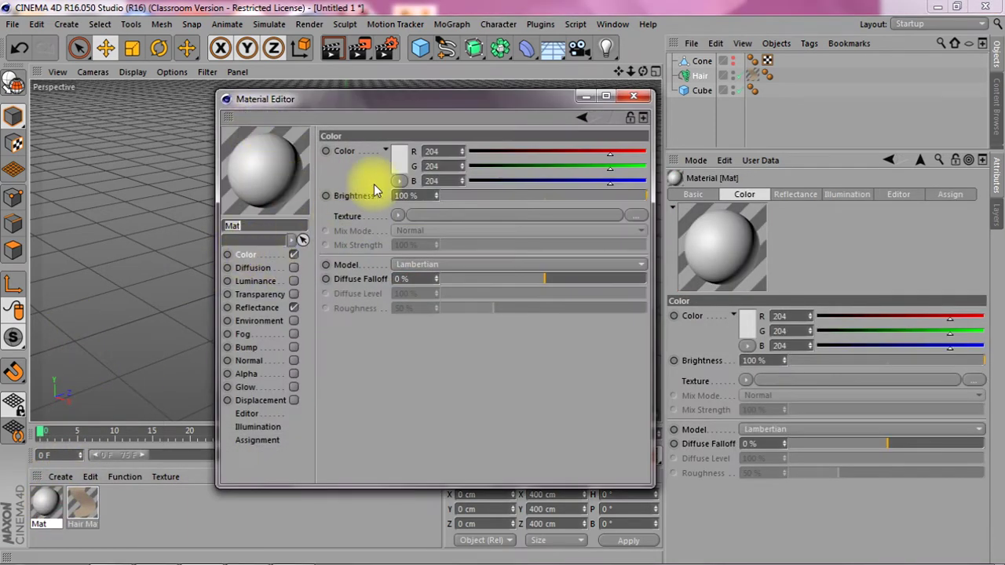
{"action": "left_click", "coordinate": [398, 161]}
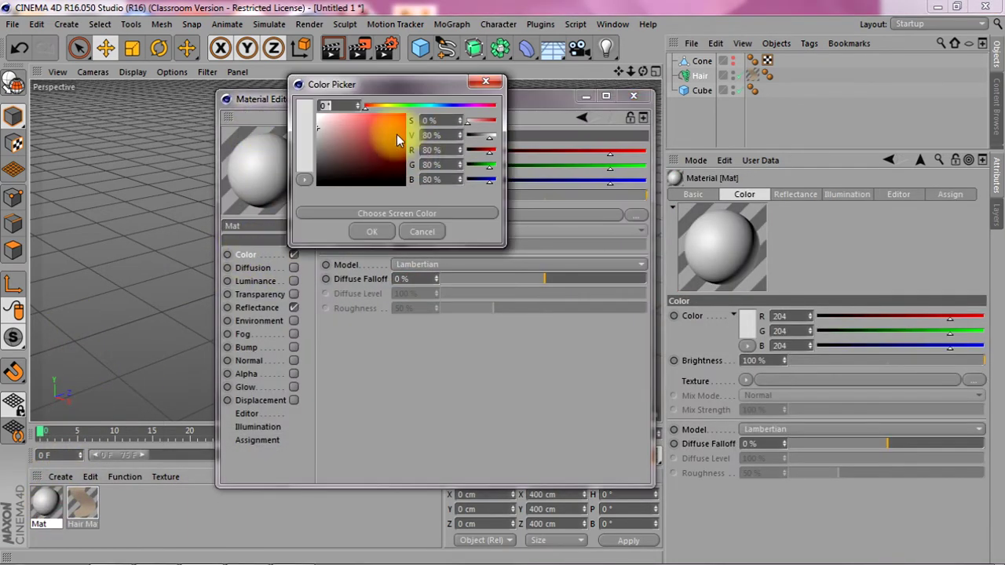
{"action": "left_click", "coordinate": [372, 232]}
{"action": "left_click", "coordinate": [638, 96]}
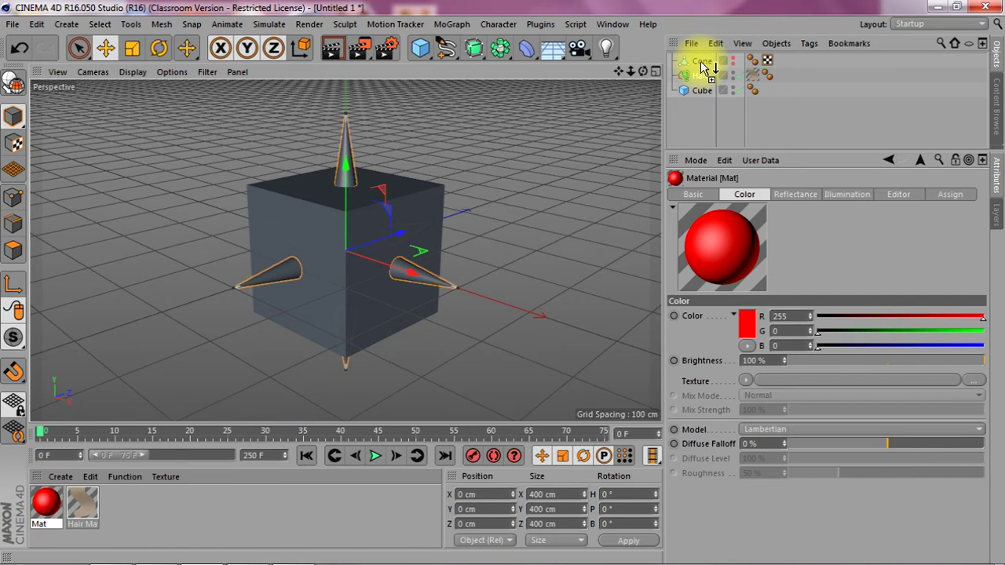
{"action": "left_click_drag", "start_coordinate": [700, 62], "coordinate": [700, 64]}
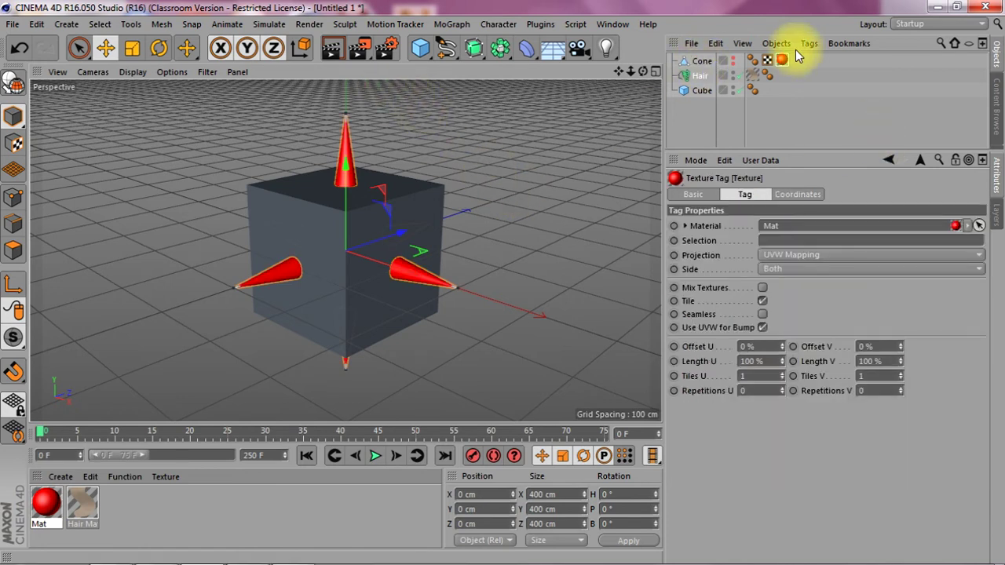
Step: Review the Hair Mat's Thickness settings, then set the guide Length to 800 cm
{"action": "left_click", "coordinate": [705, 76]}
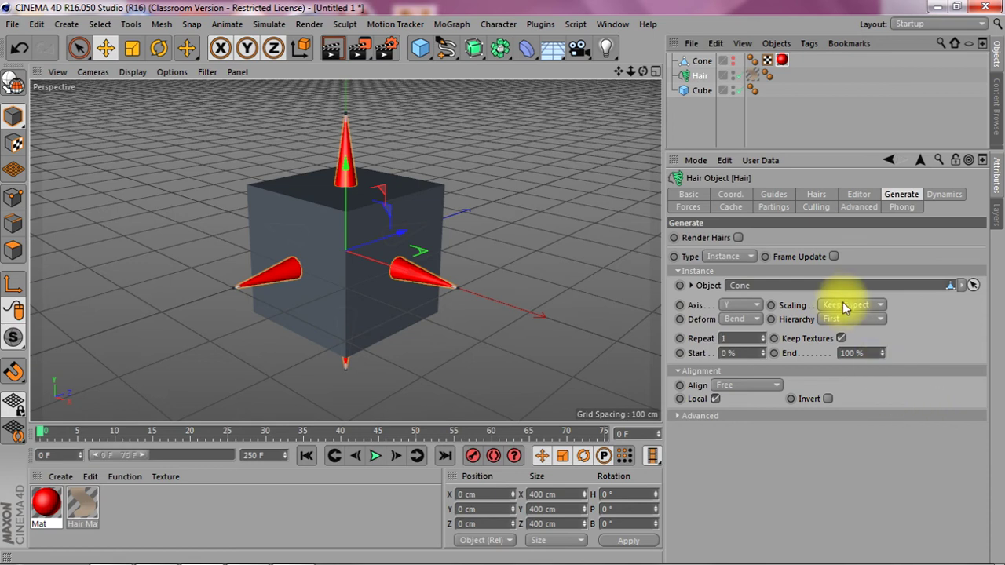
{"action": "left_click", "coordinate": [813, 195]}
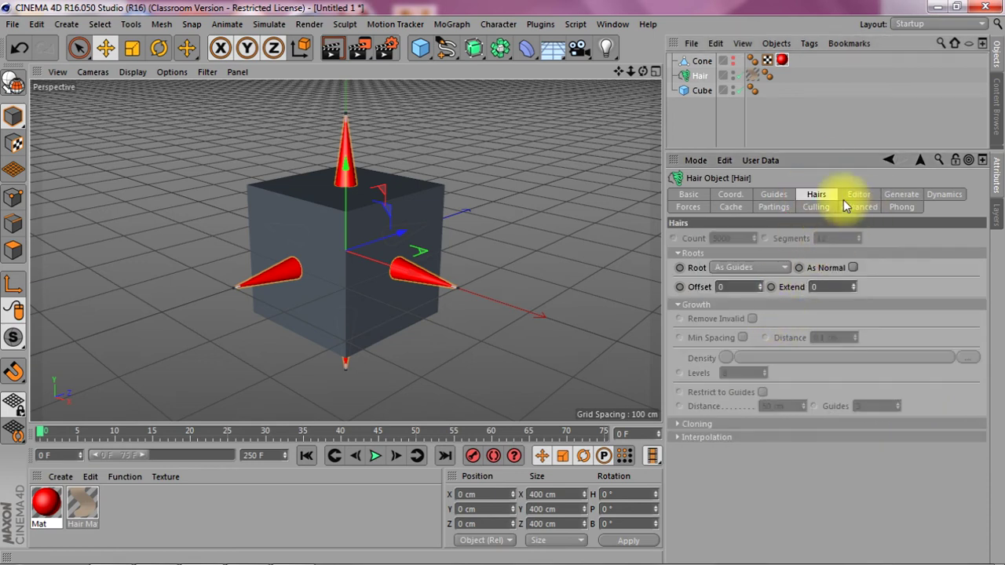
{"action": "double_click", "coordinate": [83, 503]}
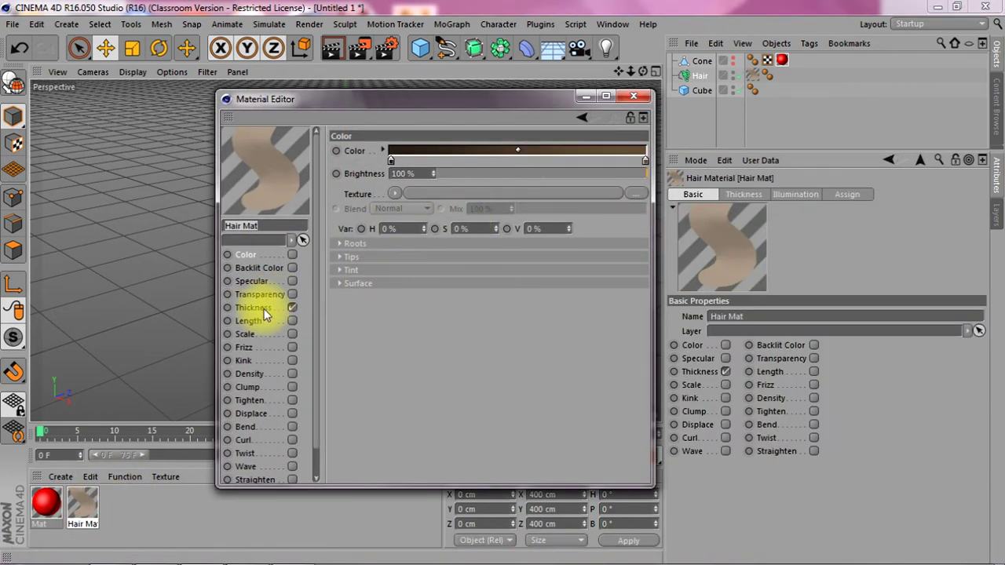
{"action": "left_click", "coordinate": [265, 314]}
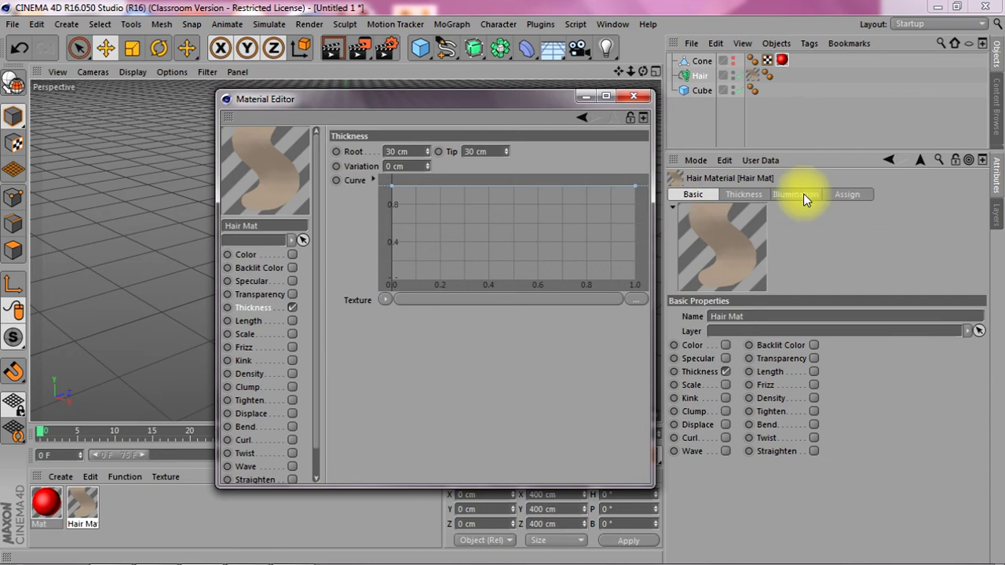
{"action": "left_click", "coordinate": [699, 76]}
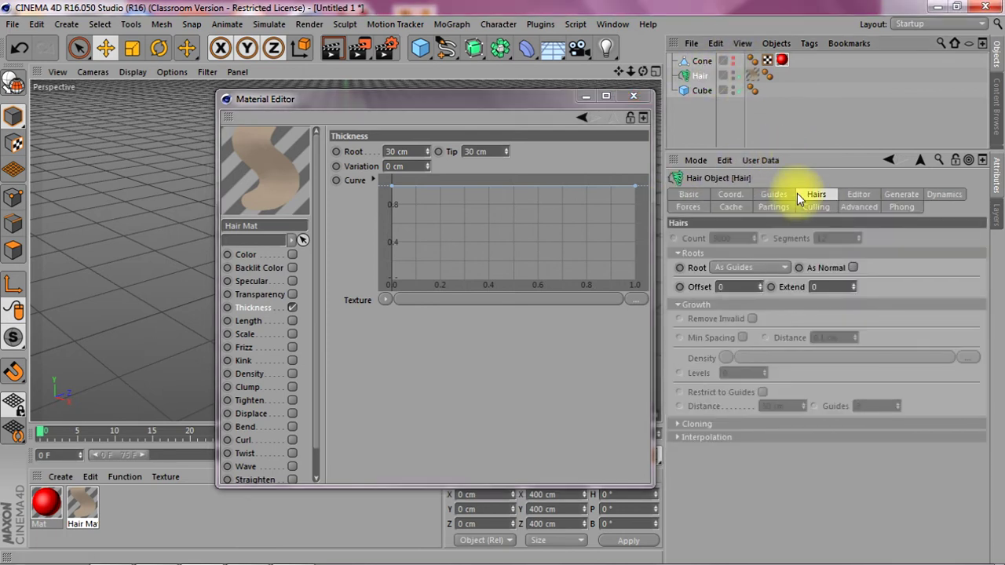
{"action": "left_click", "coordinate": [773, 194]}
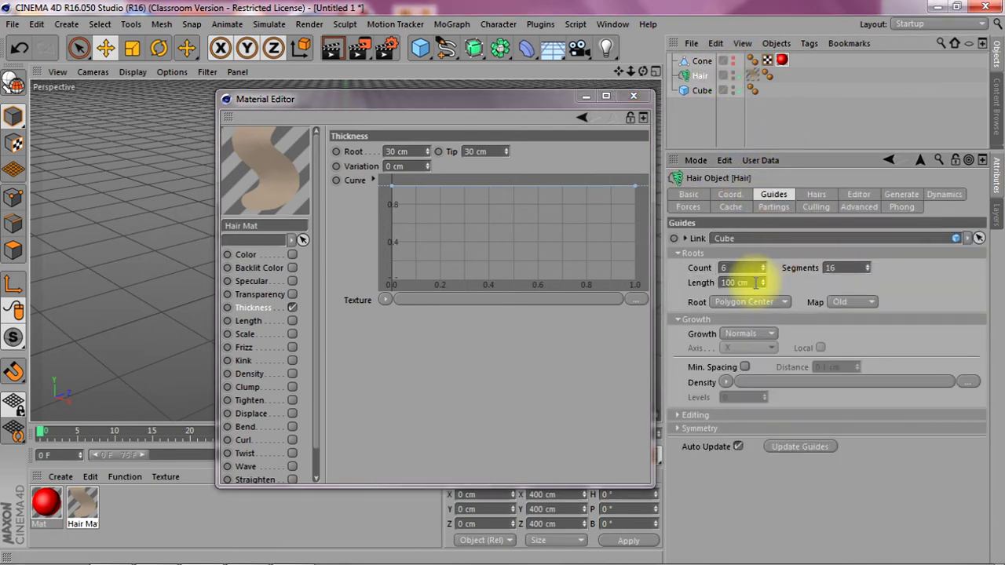
{"action": "type", "text": "800"}
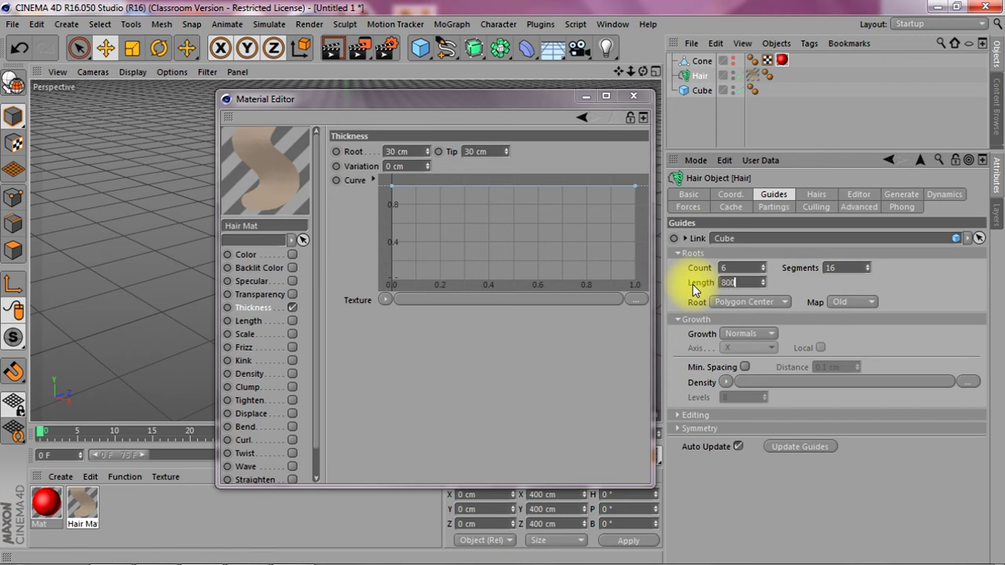
{"action": "key", "text": "Return"}
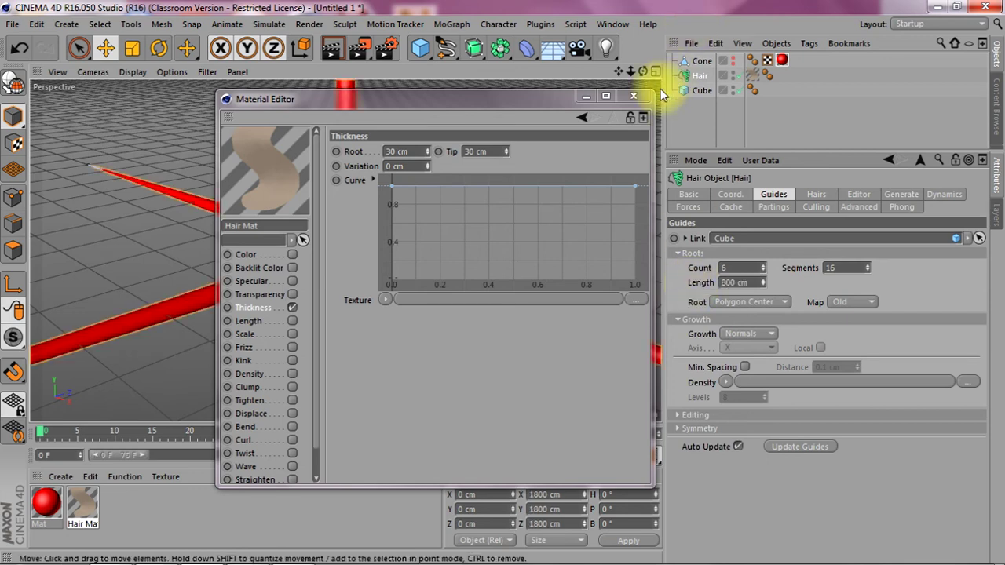
{"action": "left_click", "coordinate": [635, 95]}
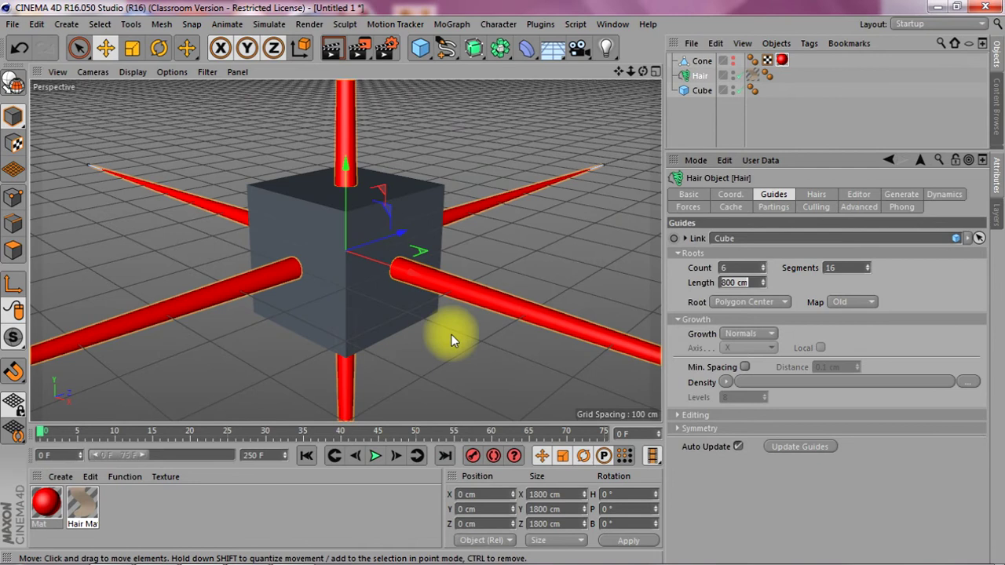
Step: Play the hair simulation and drag the cube so the red tentacles droop and trail behind it
{"action": "left_click", "coordinate": [373, 457]}
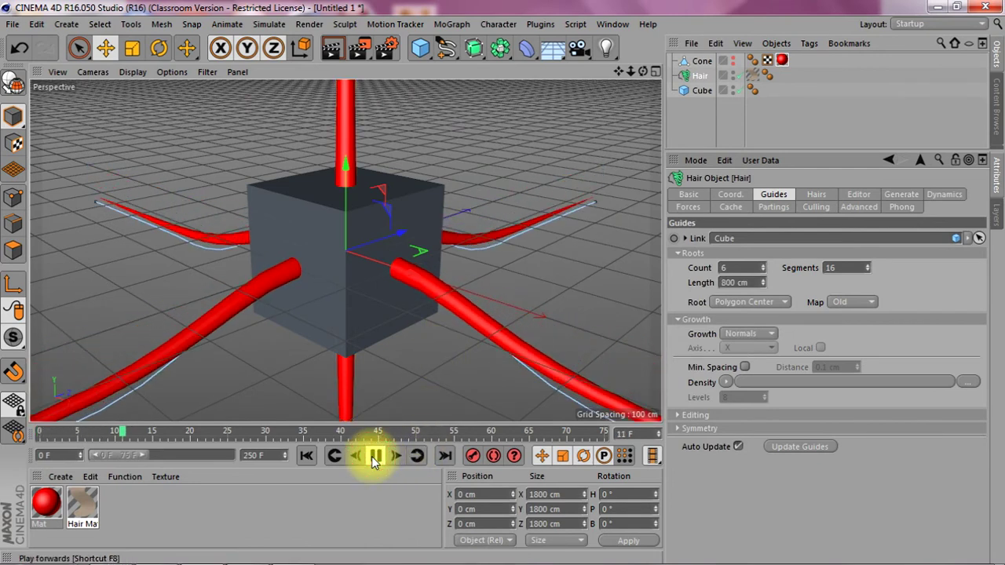
{"action": "left_click", "coordinate": [703, 90]}
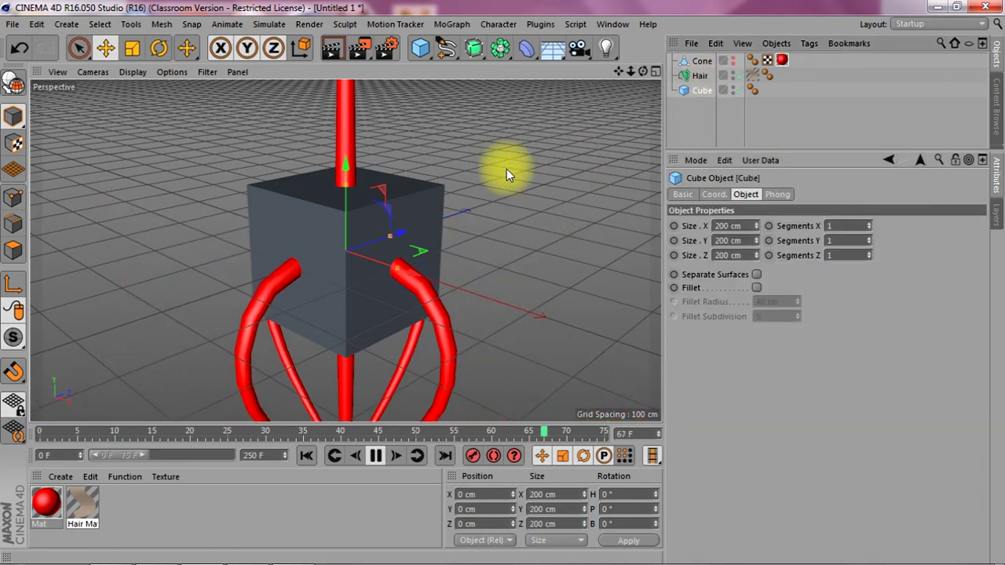
{"action": "mouse_move", "coordinate": [507, 169]}
{"action": "left_mouse_down"}
{"action": "mouse_move", "coordinate": [599, 123]}
{"action": "mouse_move", "coordinate": [485, 280]}
{"action": "mouse_move", "coordinate": [359, 150]}
{"action": "mouse_move", "coordinate": [589, 173]}
{"action": "mouse_move", "coordinate": [462, 193]}
{"action": "mouse_move", "coordinate": [505, 139]}
{"action": "mouse_move", "coordinate": [519, 142]}
{"action": "mouse_move", "coordinate": [460, 201]}
{"action": "mouse_move", "coordinate": [502, 217]}
{"action": "mouse_move", "coordinate": [542, 184]}
{"action": "mouse_move", "coordinate": [523, 177]}
{"action": "left_mouse_up"}
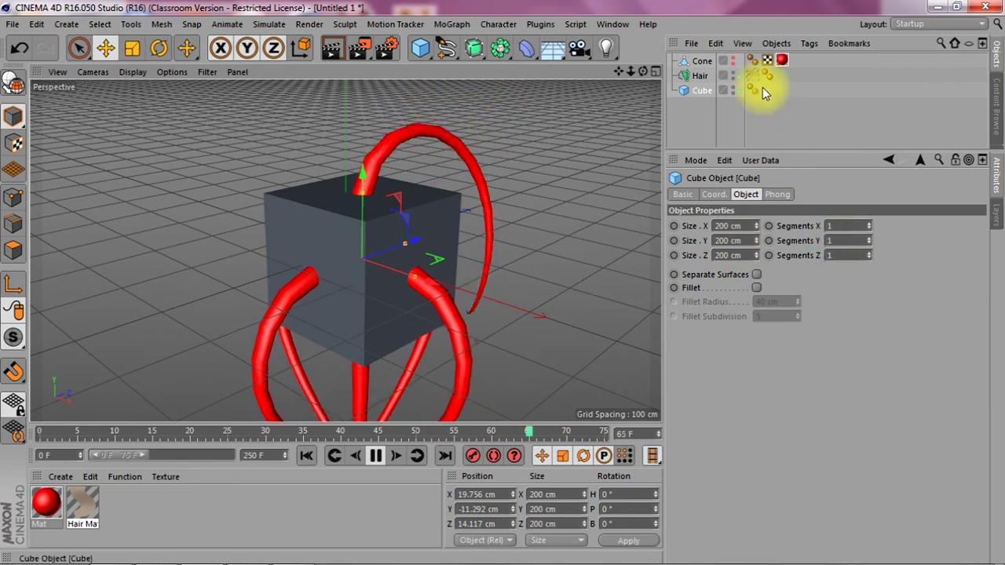
{"action": "left_click", "coordinate": [695, 76]}
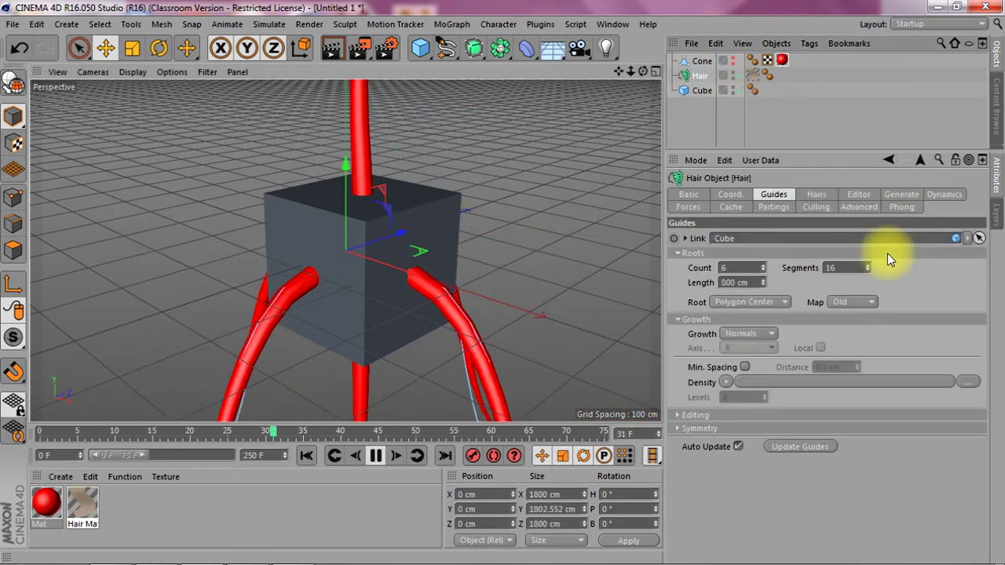
Step: Set Hold Roots to 100 in the Hair object's Dynamics properties
{"action": "left_click", "coordinate": [944, 196]}
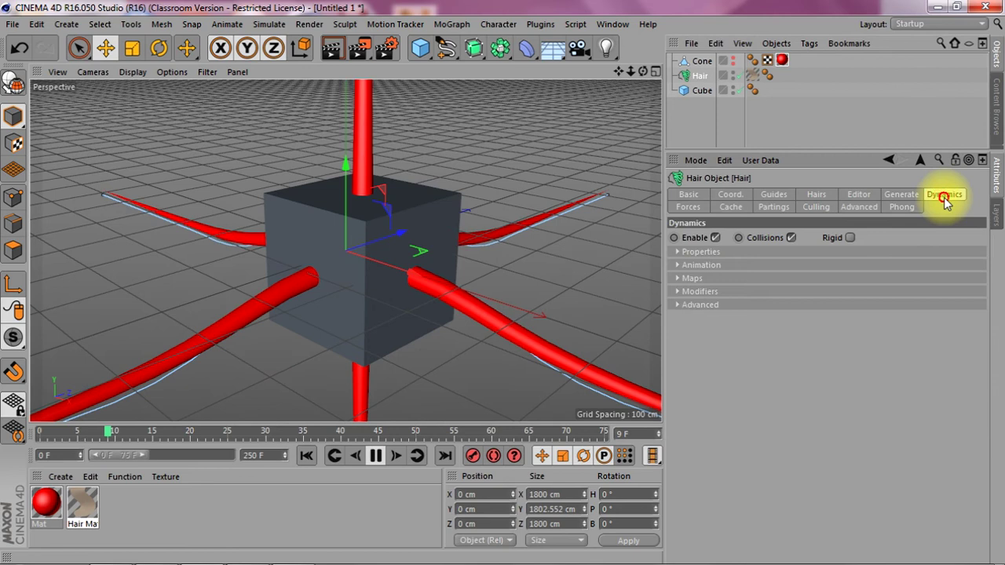
{"action": "left_click", "coordinate": [679, 251]}
{"action": "left_click", "coordinate": [762, 303]}
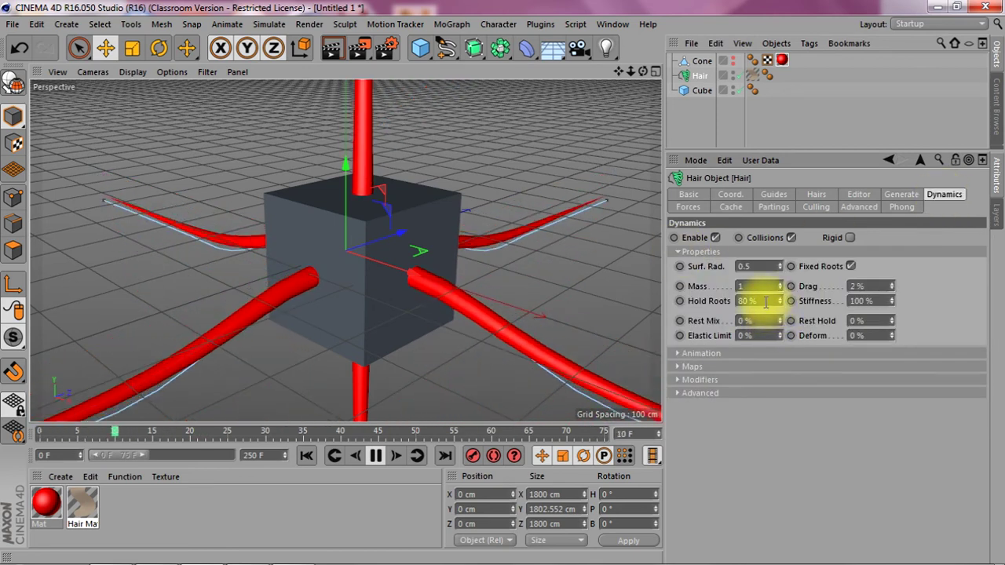
{"action": "type", "text": "100"}
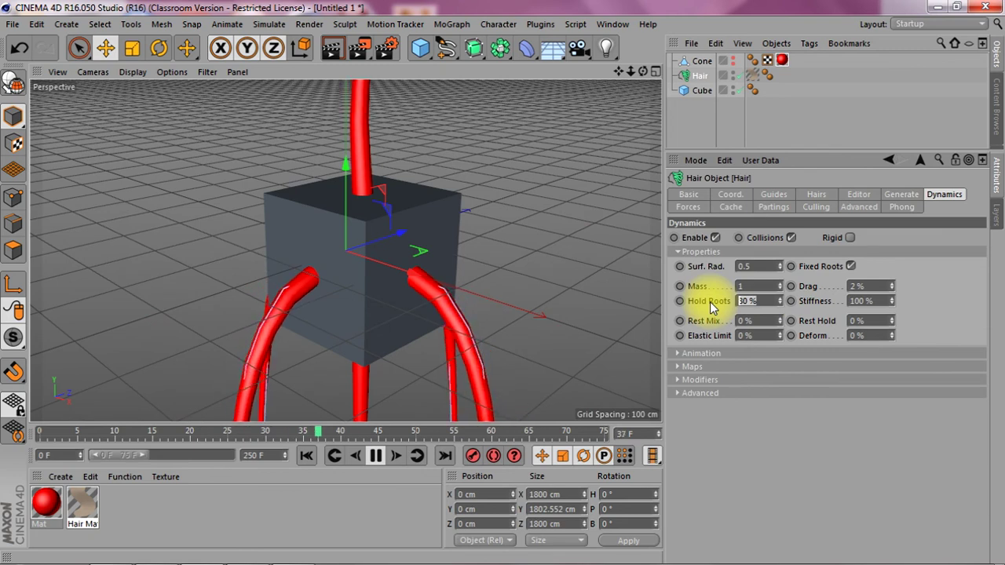
{"action": "left_click", "coordinate": [950, 306]}
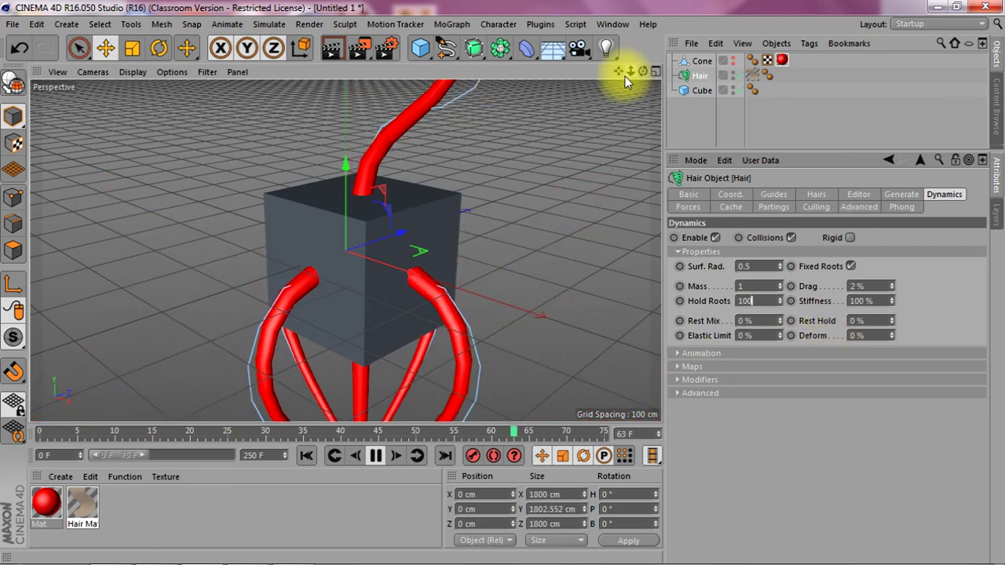
Step: Restart from the first frame and drag the cube down-left, then up-left, so the tentacles swing
{"action": "left_click", "coordinate": [306, 456]}
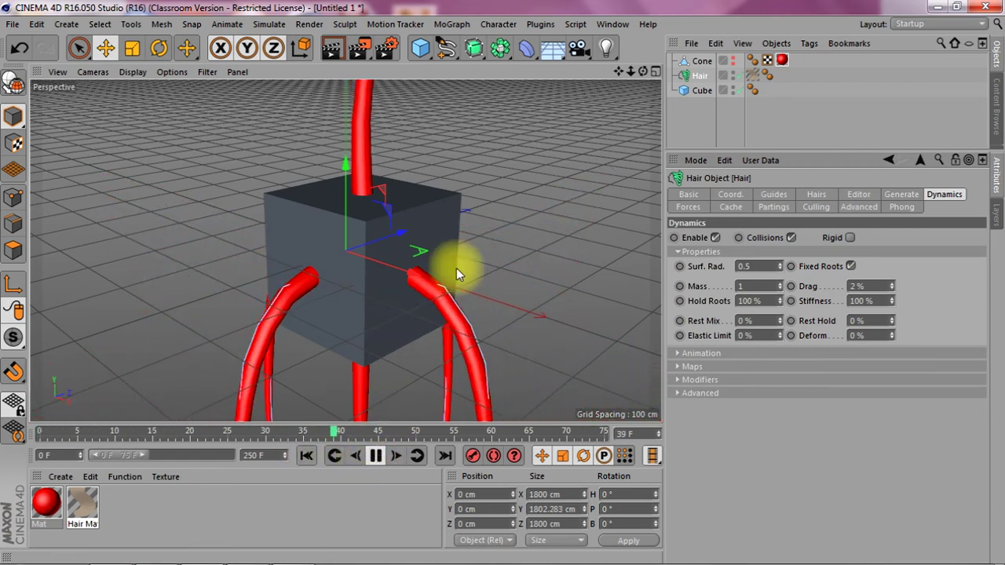
{"action": "left_click_drag", "start_coordinate": [460, 262], "coordinate": [596, 184]}
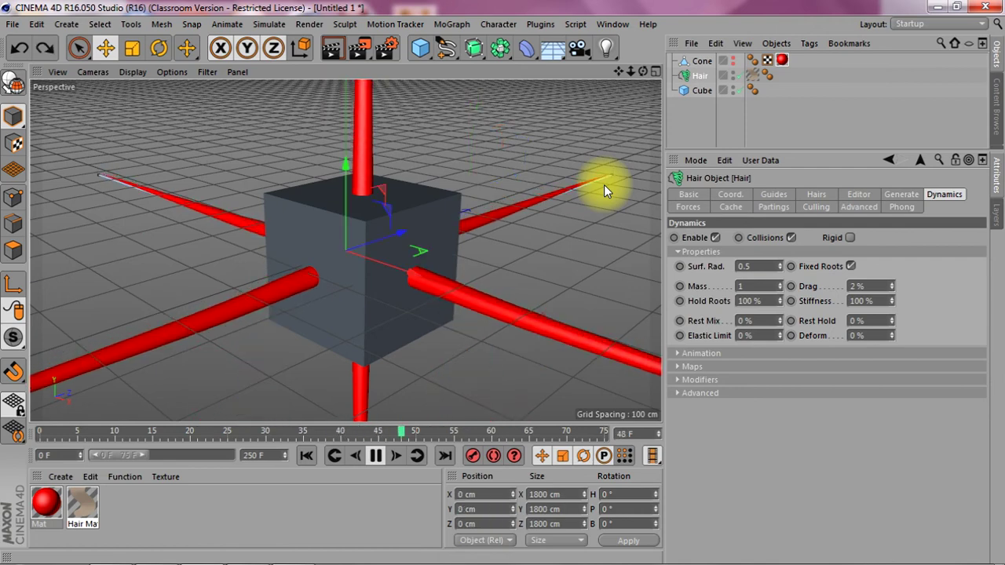
{"action": "left_click", "coordinate": [703, 92]}
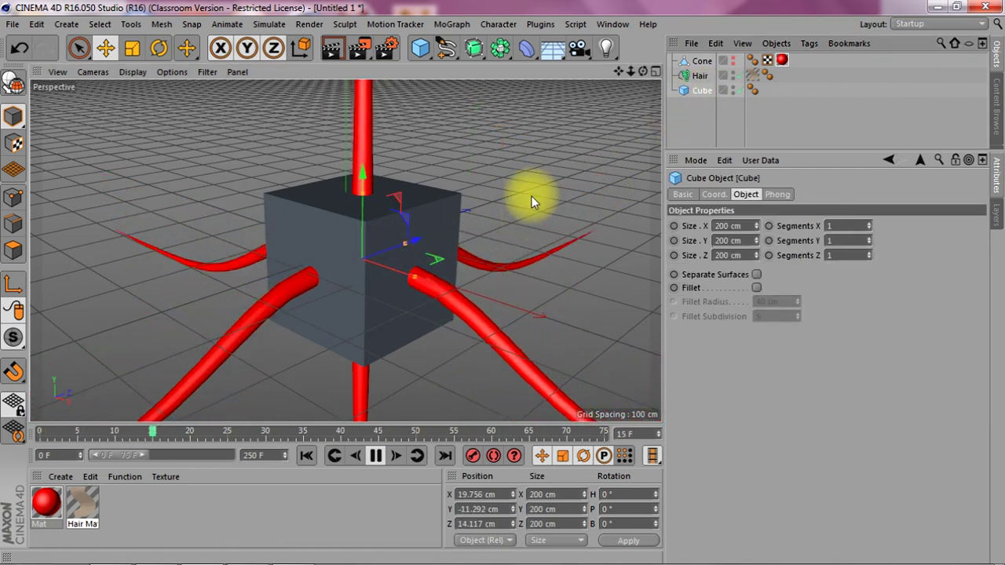
{"action": "left_click_drag", "start_coordinate": [531, 197], "coordinate": [498, 265]}
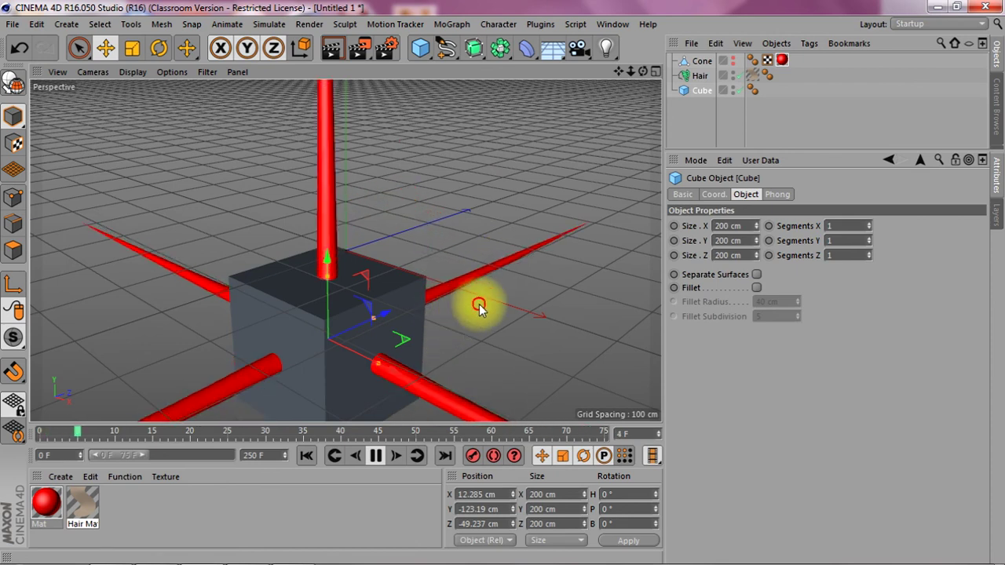
{"action": "left_click_drag", "start_coordinate": [476, 303], "coordinate": [448, 206]}
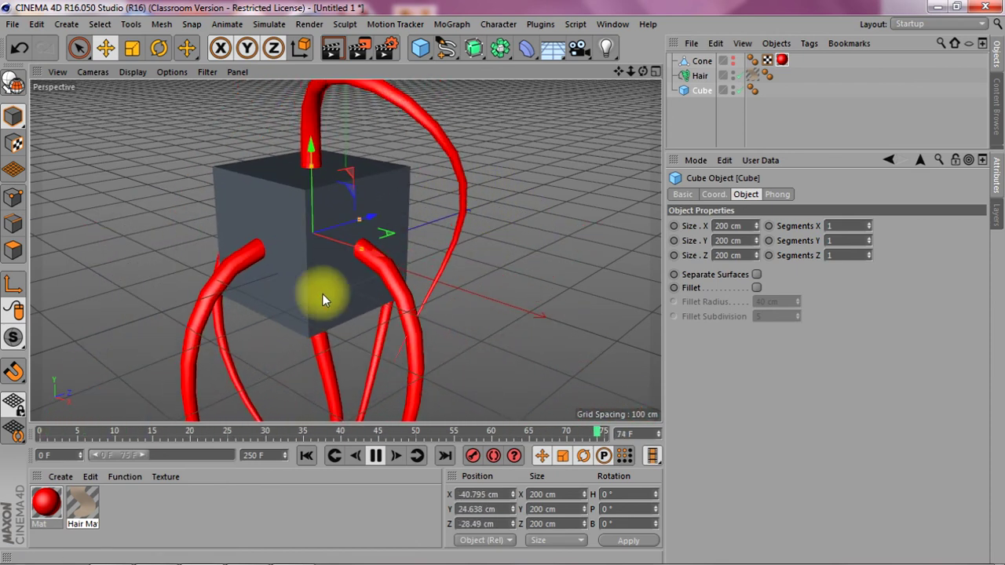